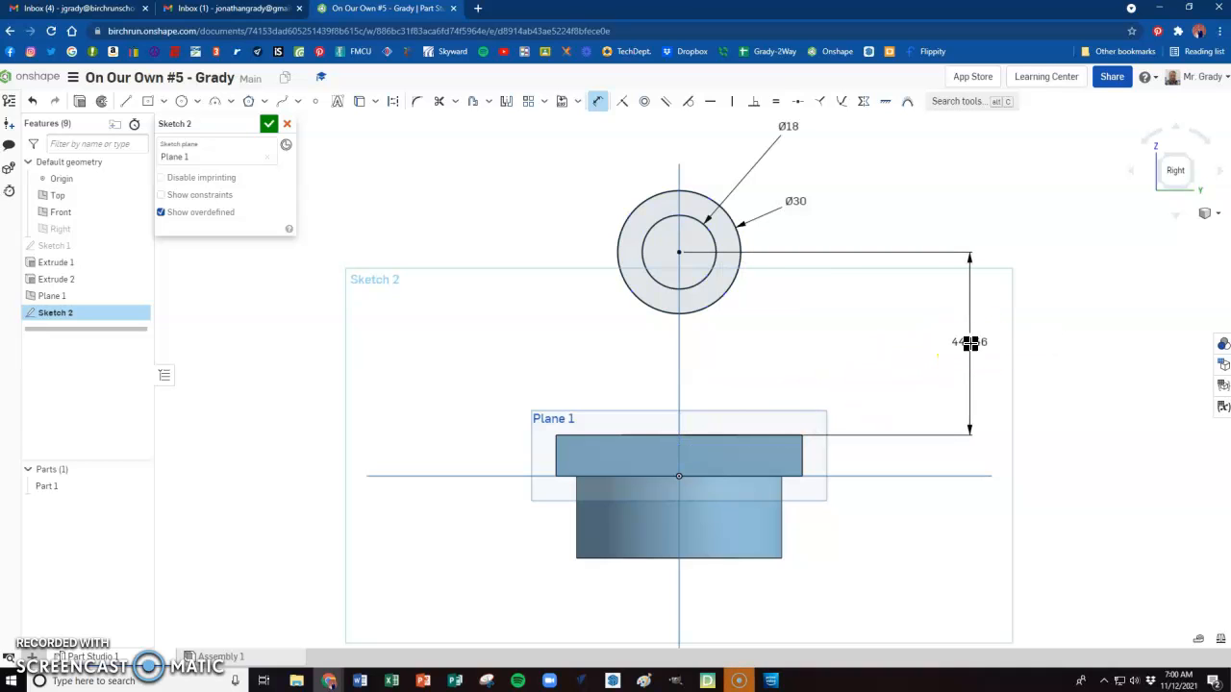
Set the vertical distance from the circles' centre to the base plate's top edge to 45 mm.
left_click(969, 348)
type("45")
left_click(721, 377)
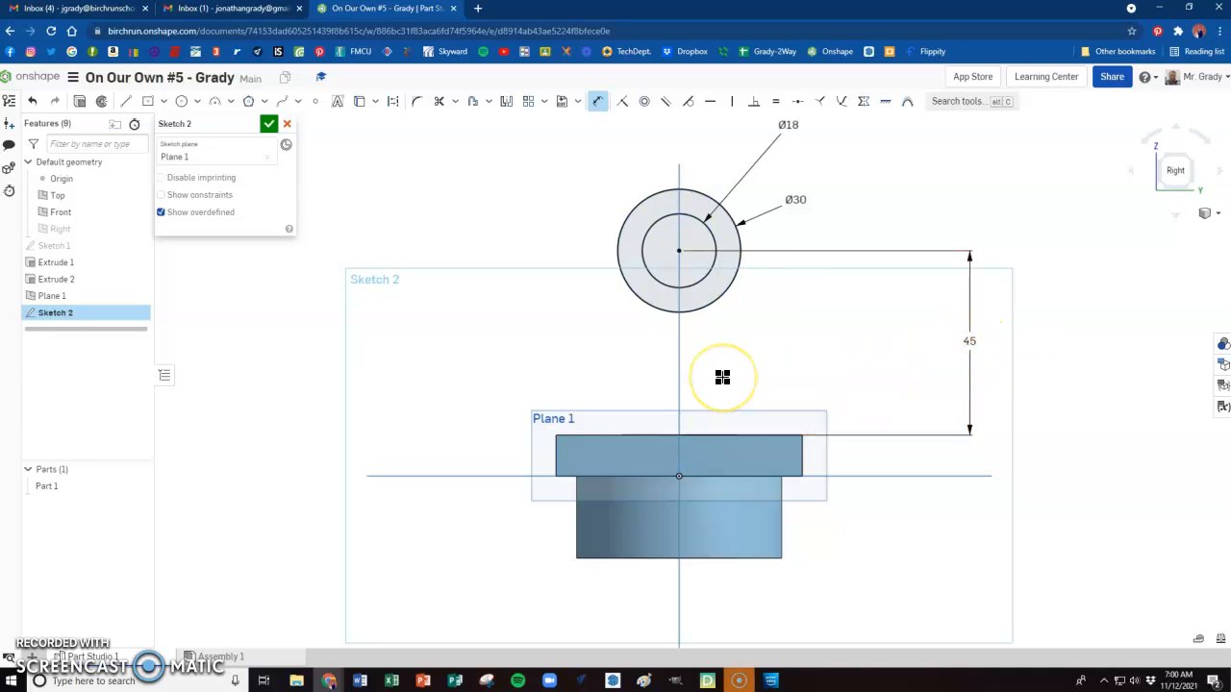
Check the lug's outer radius in the assignment drawing and sketch a third concentric circle with a 40 mm diameter.
key("alt+Tab")
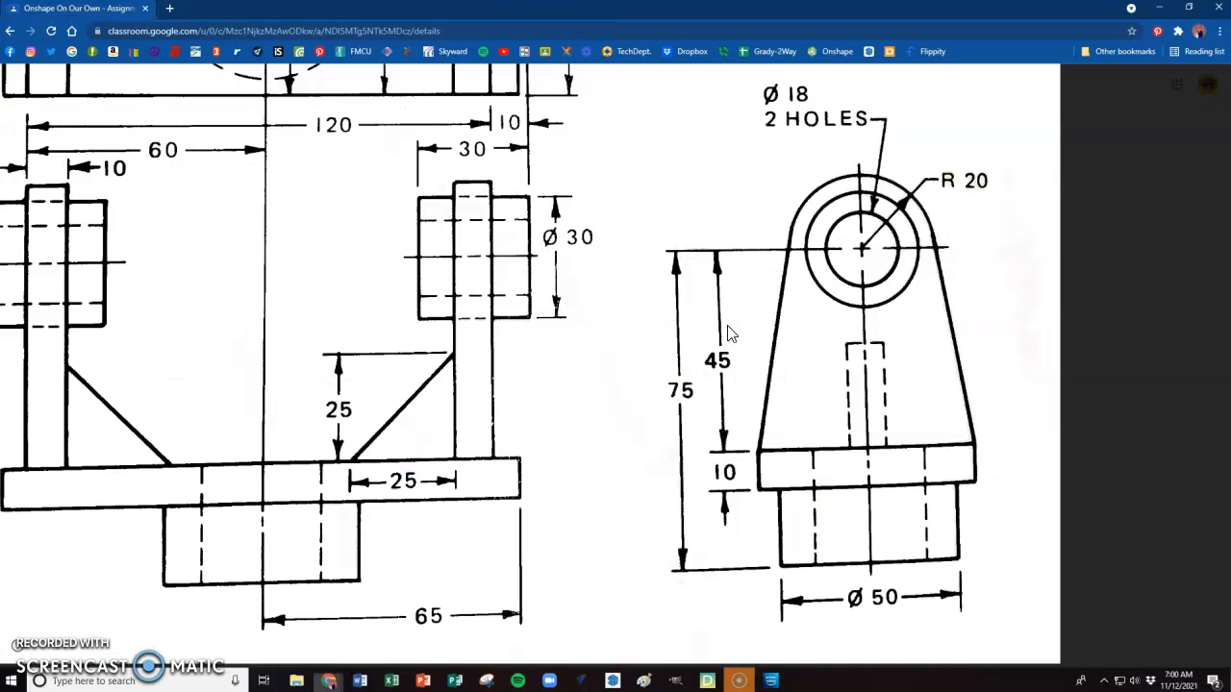
mouse_move(891, 186)
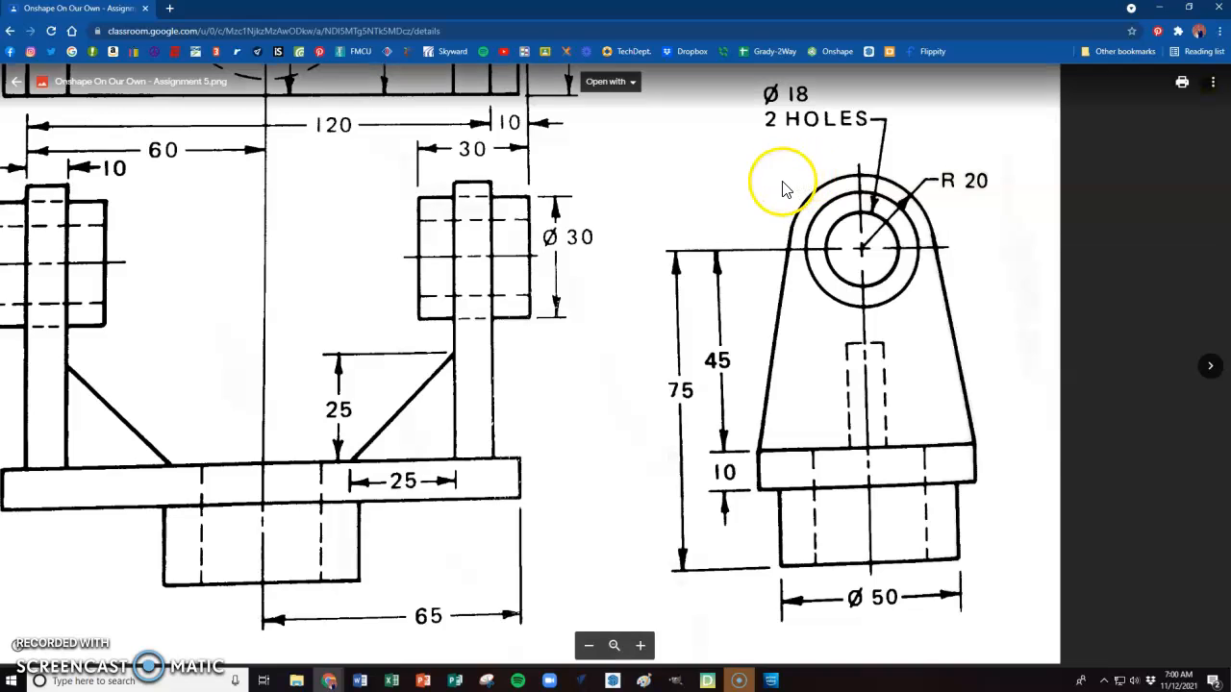
key("alt+Tab")
left_click(174, 104)
left_click(681, 253)
left_click(580, 215)
key("alt+Tab")
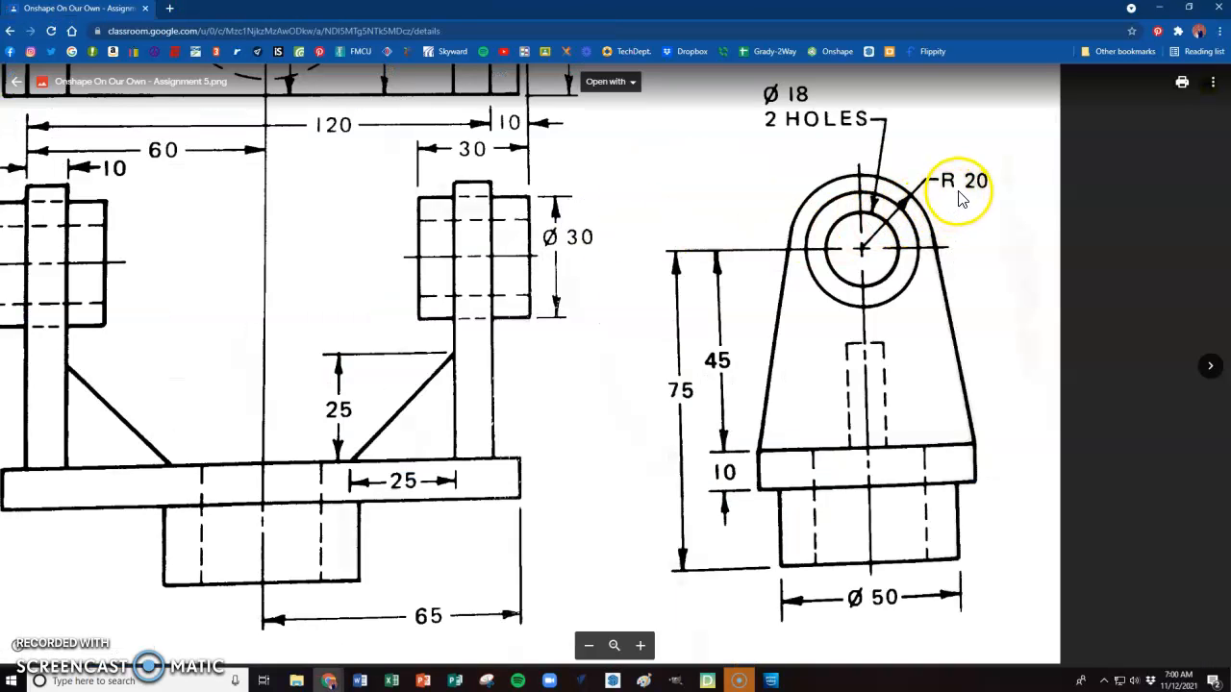
key("alt+Tab")
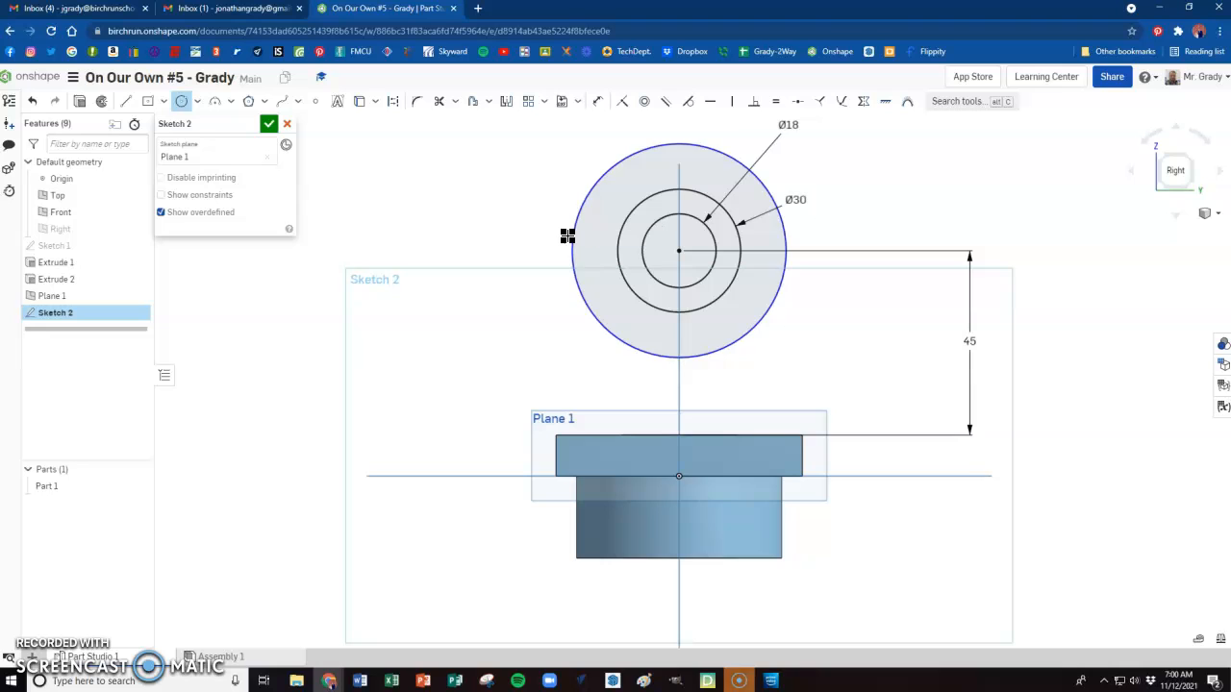
left_click_drag(567, 237, 596, 239)
left_click(612, 240)
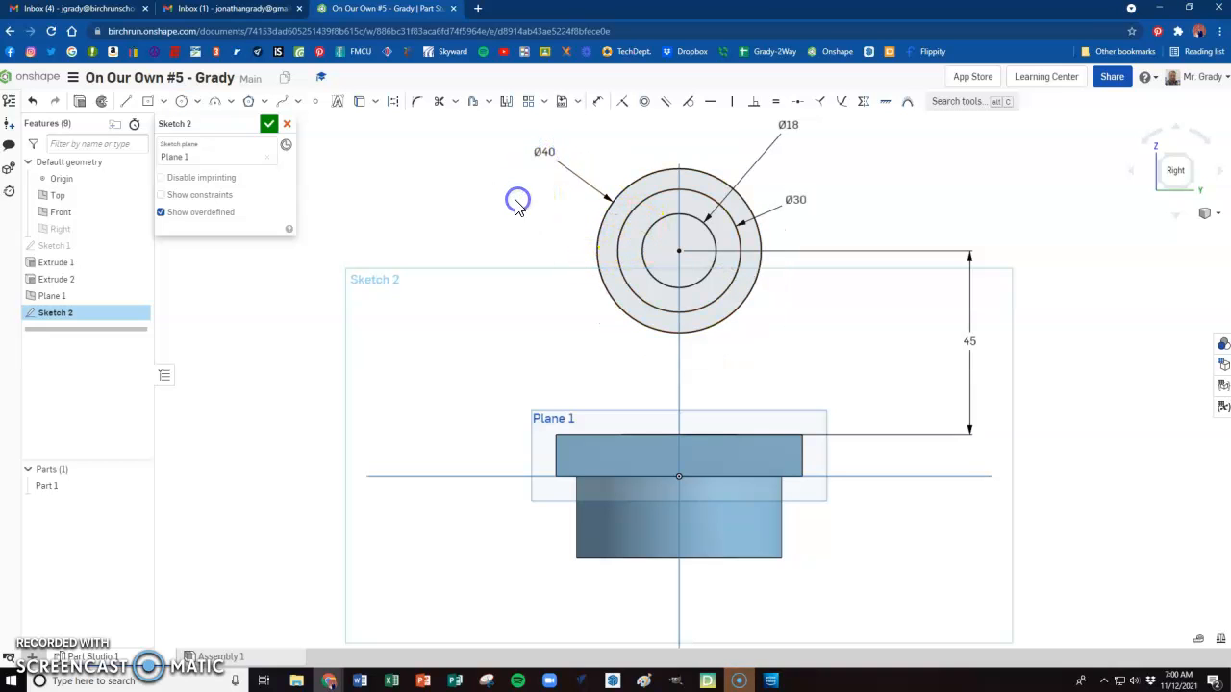
Project the base plate's top edge into the sketch and draw slanted lines from its two ends to the 40 mm circle.
left_click(125, 101)
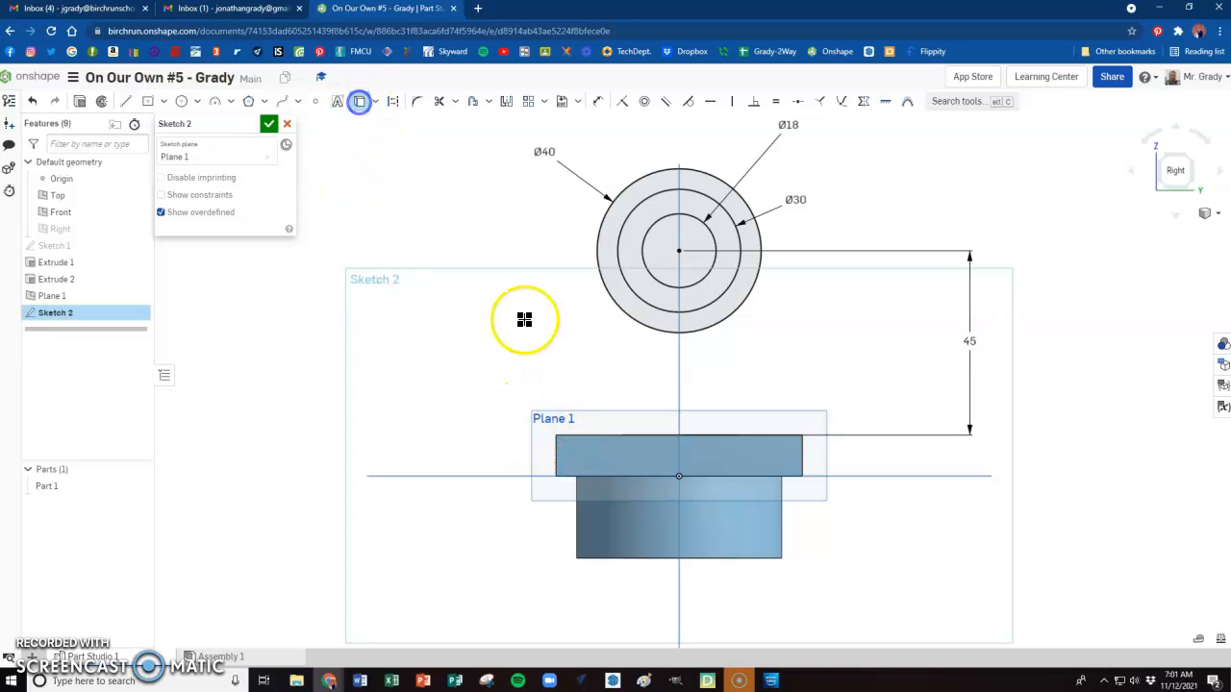
left_click(583, 435)
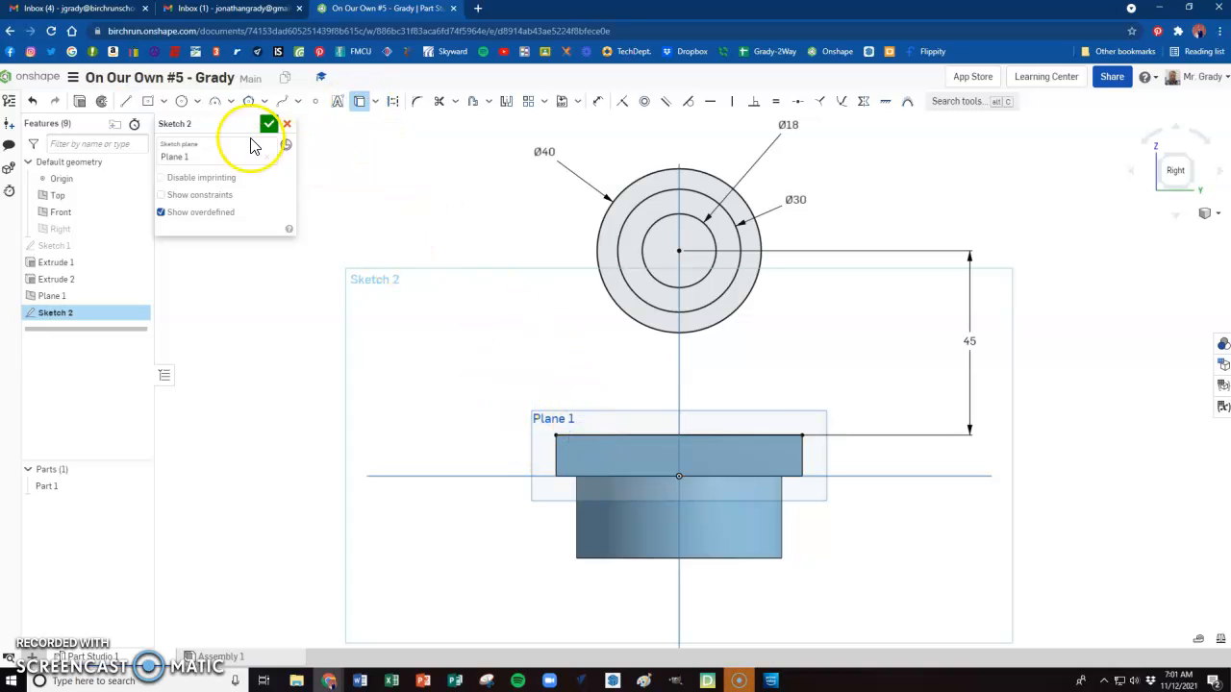
left_click(125, 102)
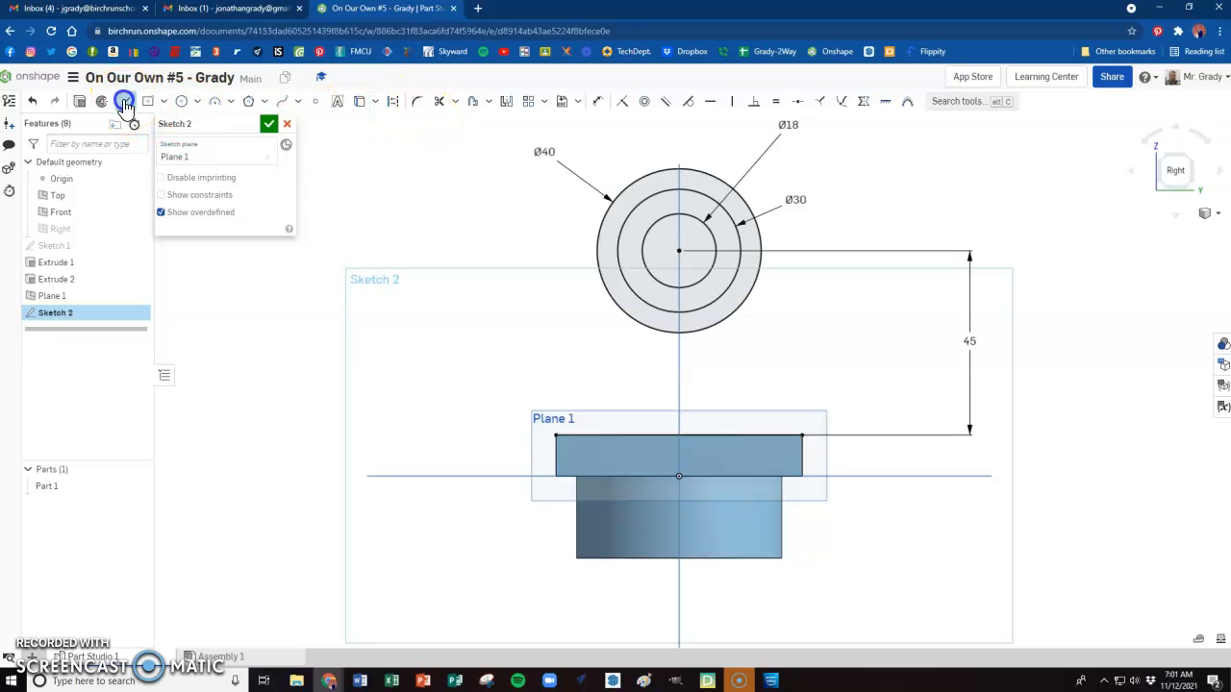
left_click(554, 434)
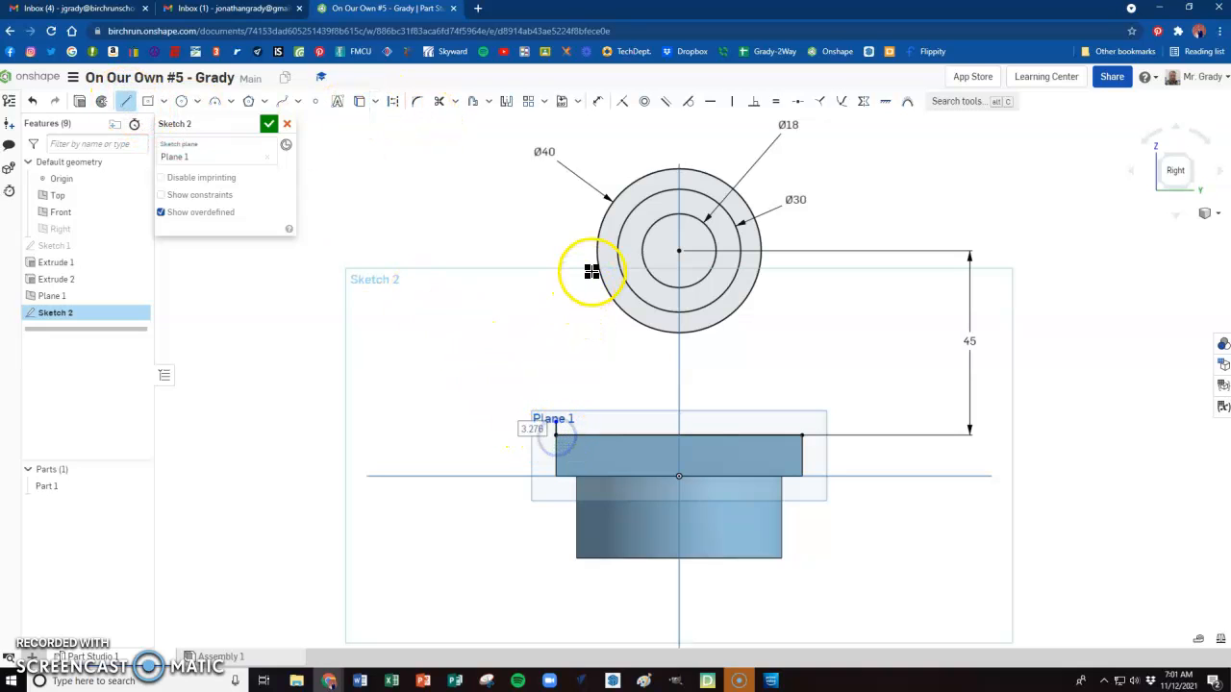
key("Escape")
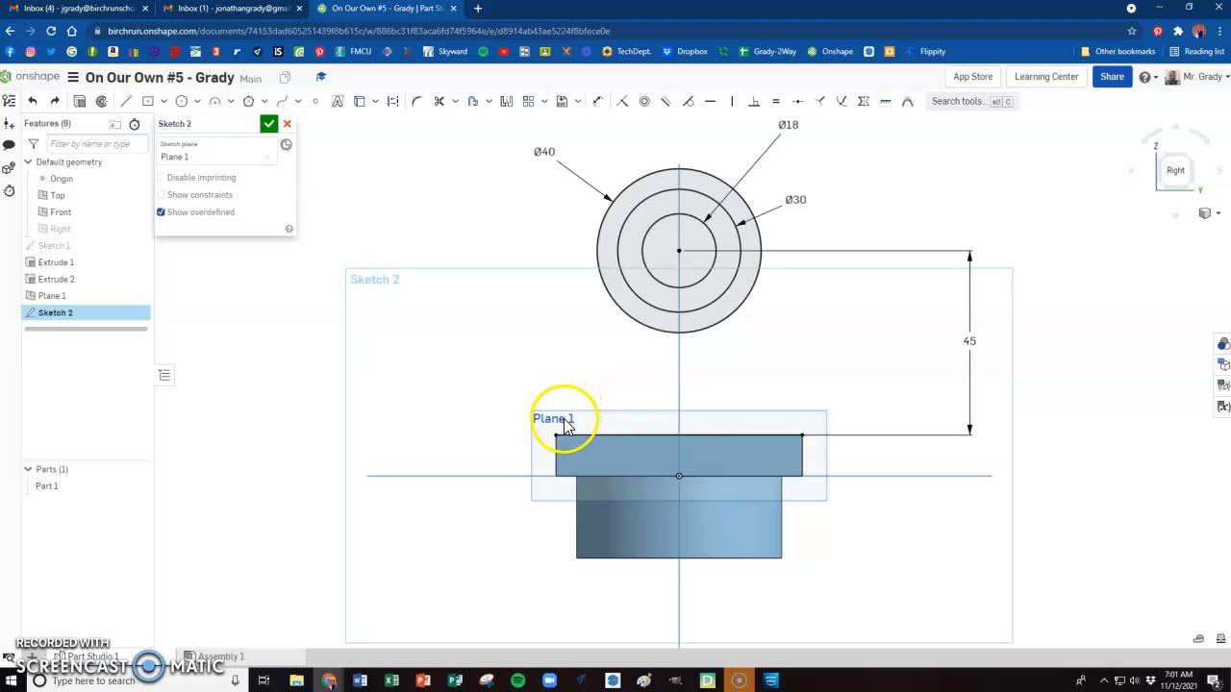
left_click_drag(556, 436, 597, 268)
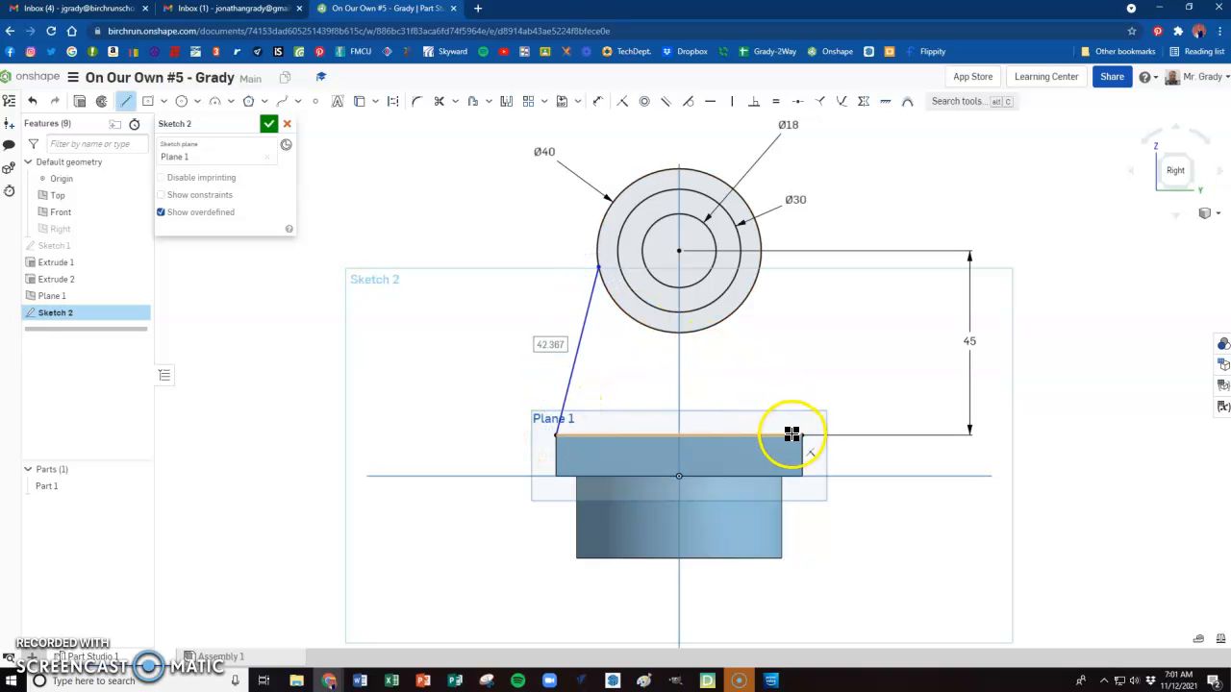
left_click_drag(743, 289, 756, 281)
key("Escape")
Make both slanted lines tangent to the 40 mm circle.
left_click(592, 304)
left_click(596, 231)
left_click(689, 103)
left_click(760, 248)
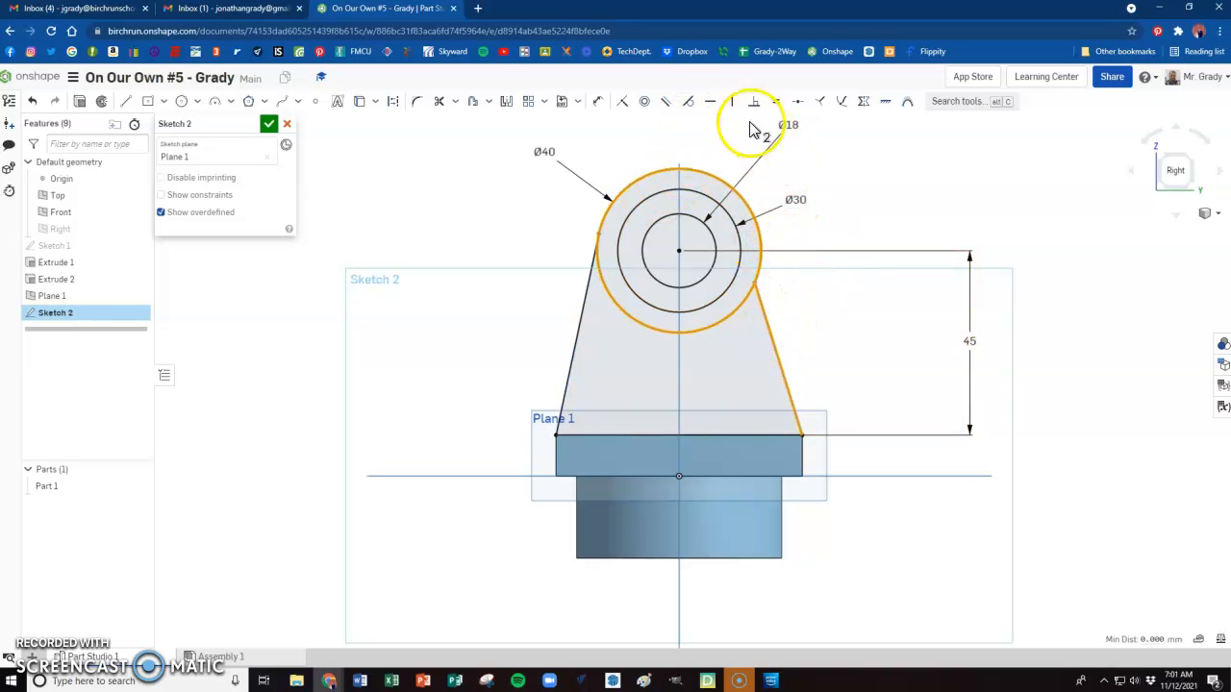
left_click(690, 103)
left_click(923, 229)
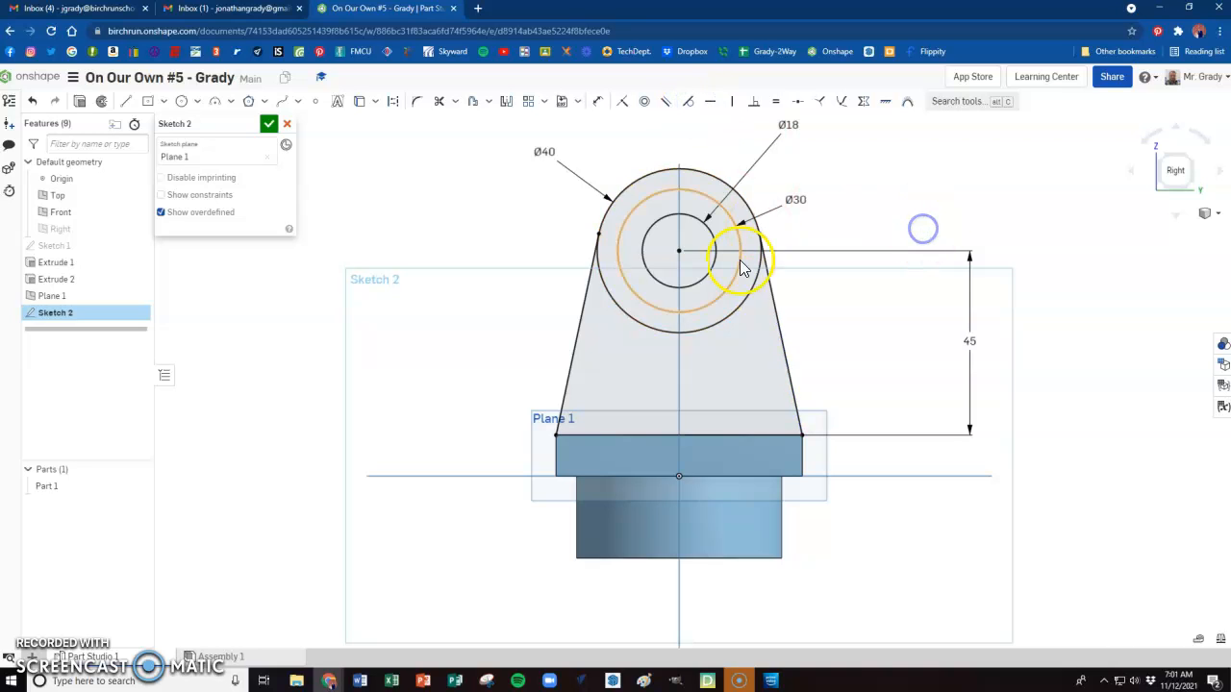
Trim away the 40 mm circle's lower arc between the tangent lines and finish the sketch.
left_click(436, 104)
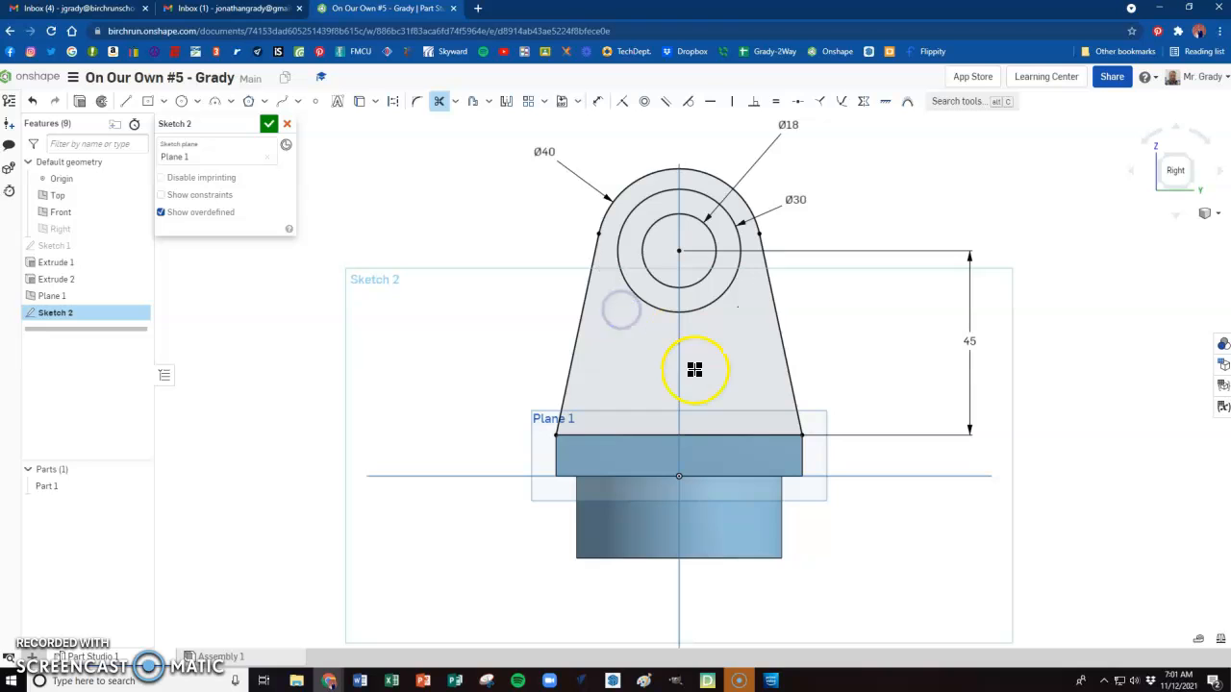
left_click(437, 102)
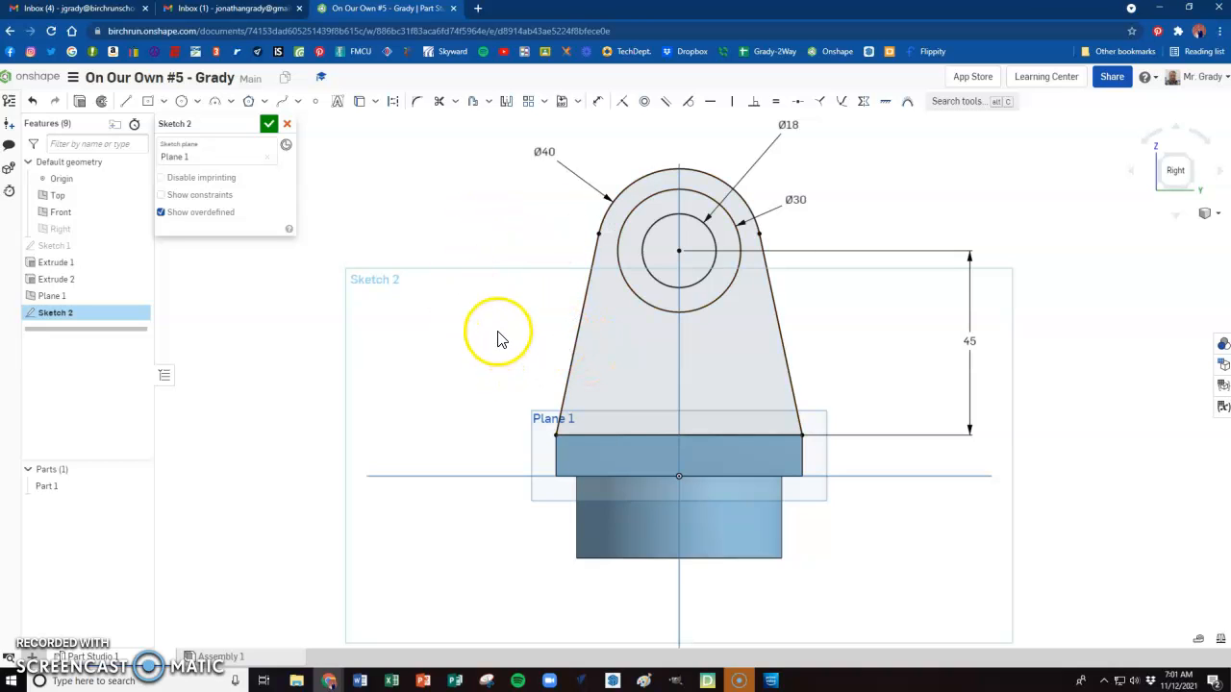
key("alt+Tab")
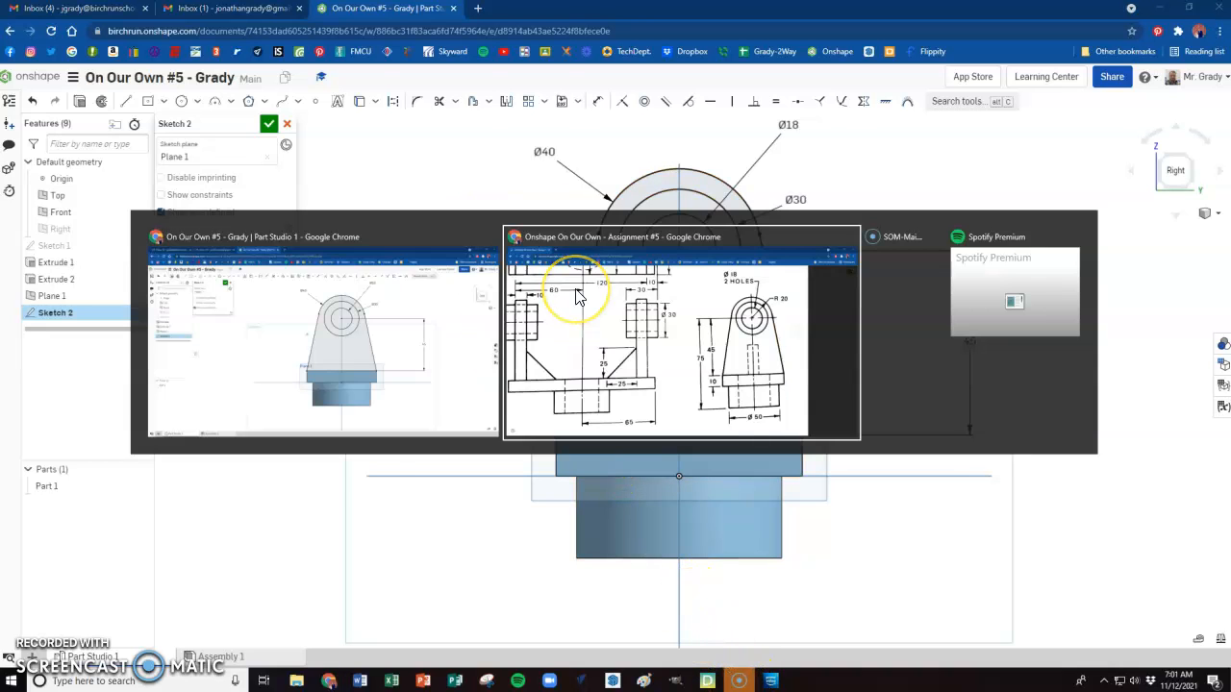
key("alt+Tab")
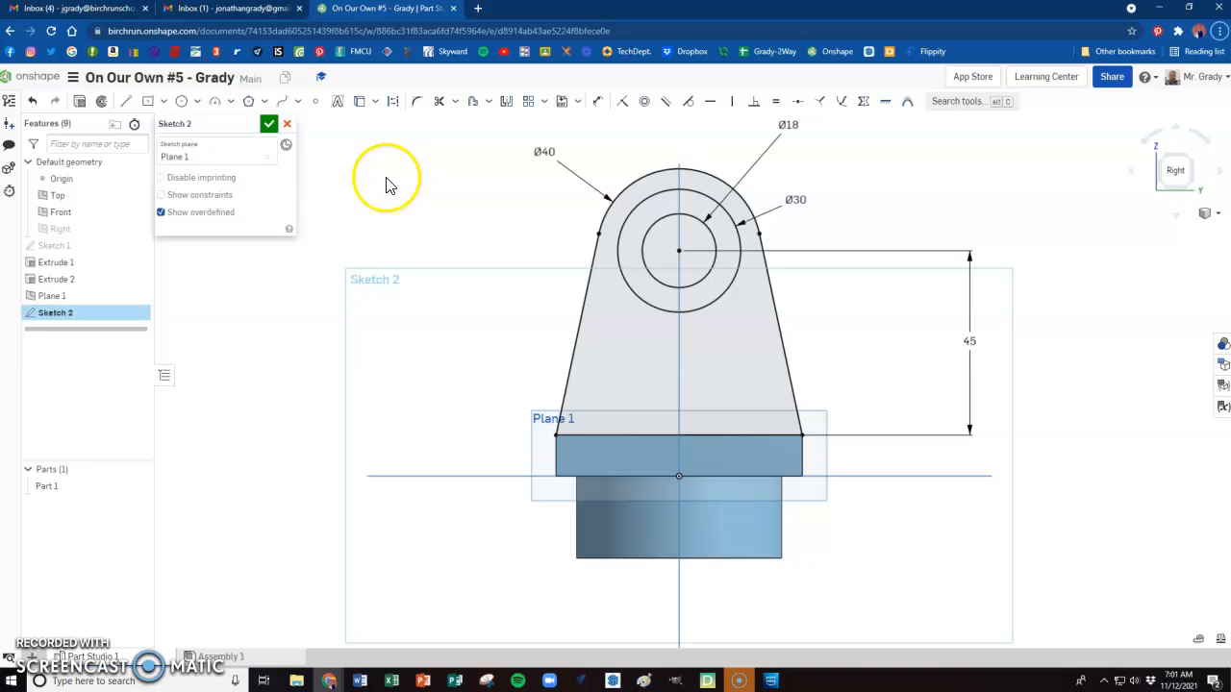
left_click(268, 123)
Start an additive extrude of the upright's outer region and ring region, with its direction flipped toward the middle of the plate.
left_click(1206, 217)
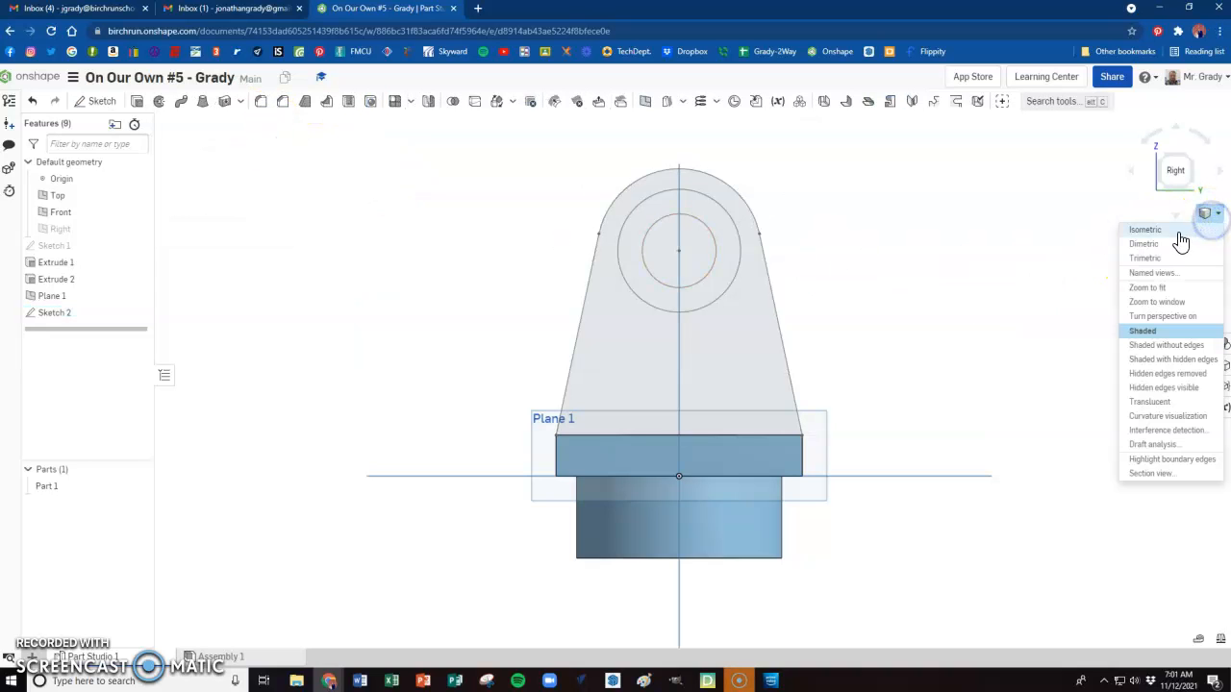
left_click(1179, 231)
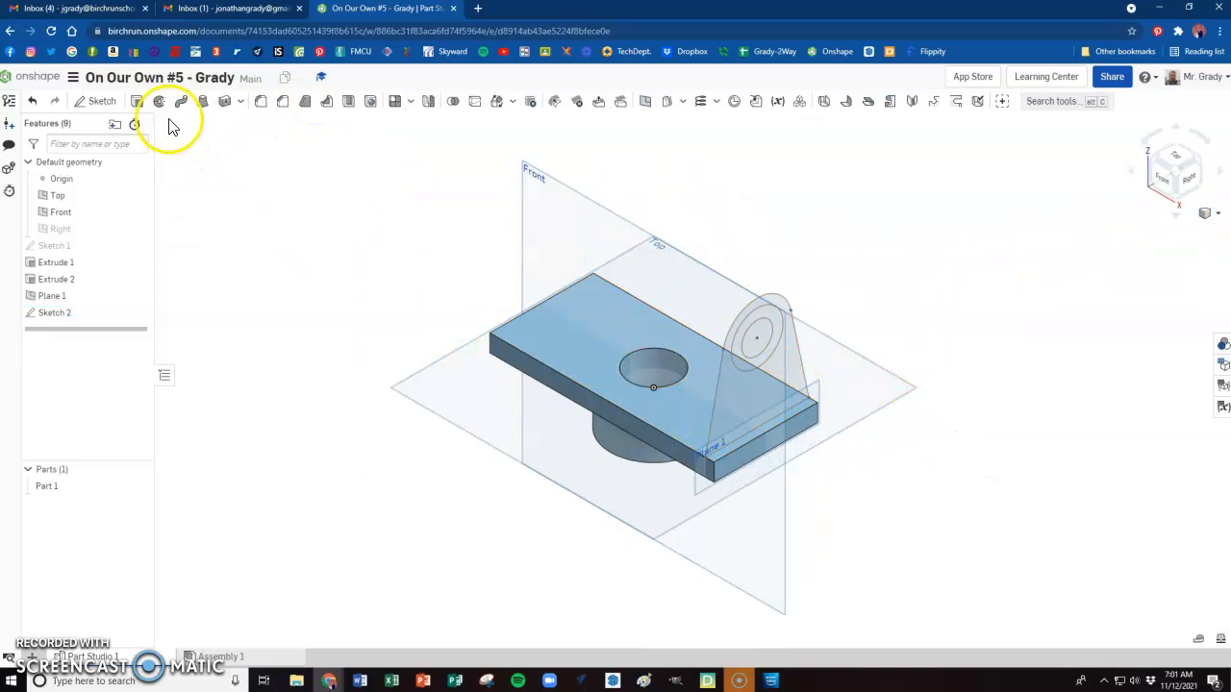
left_click(137, 101)
left_click(743, 384)
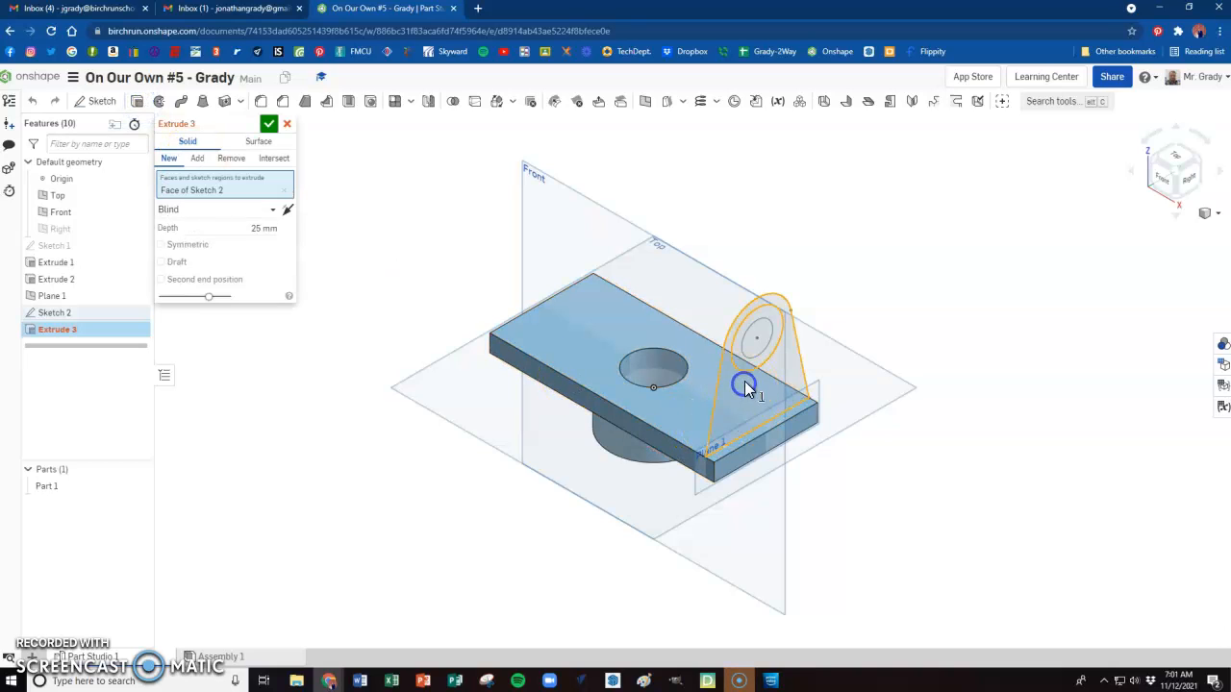
left_click(745, 359)
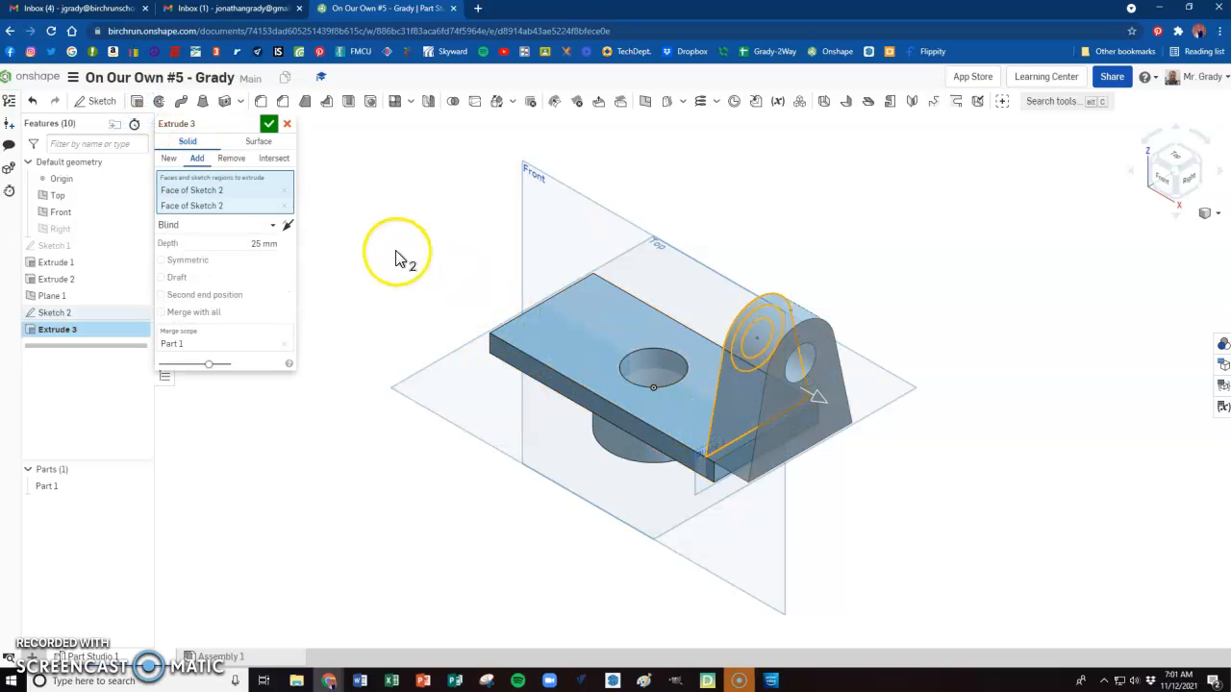
left_click(287, 225)
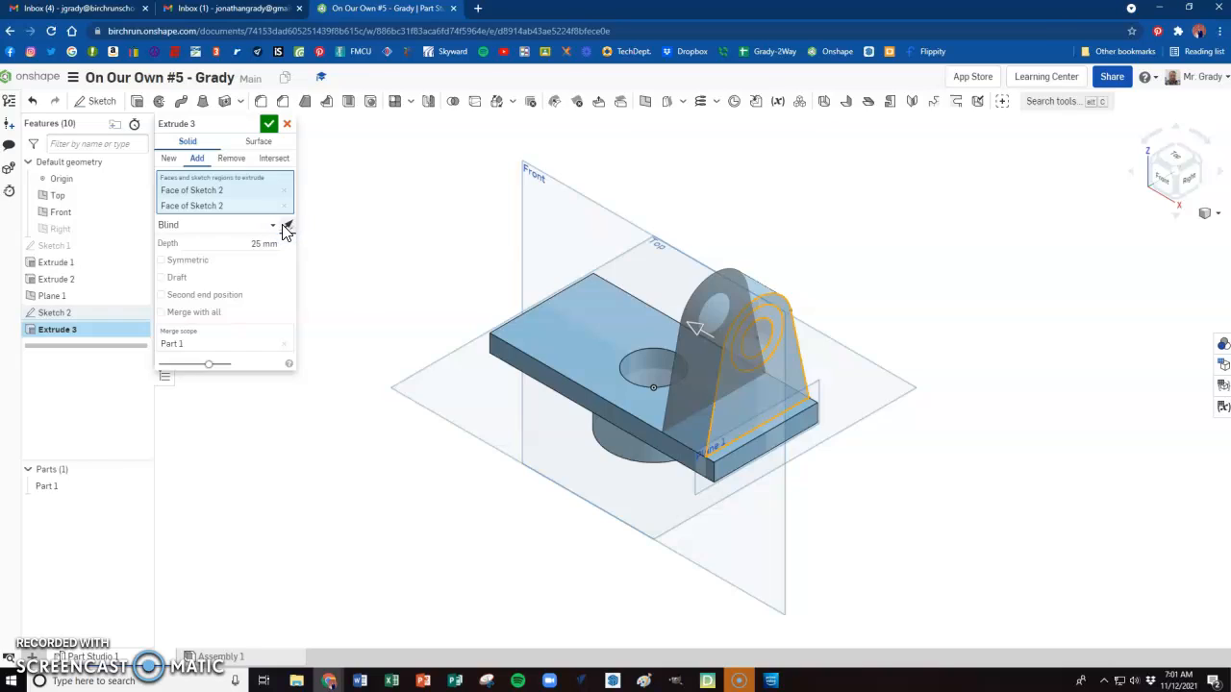
Check the upright's thickness in the assignment drawing, set the extrude depth to 10 mm and accept it.
key("alt+Tab")
scroll(534, 423, "down", 1)
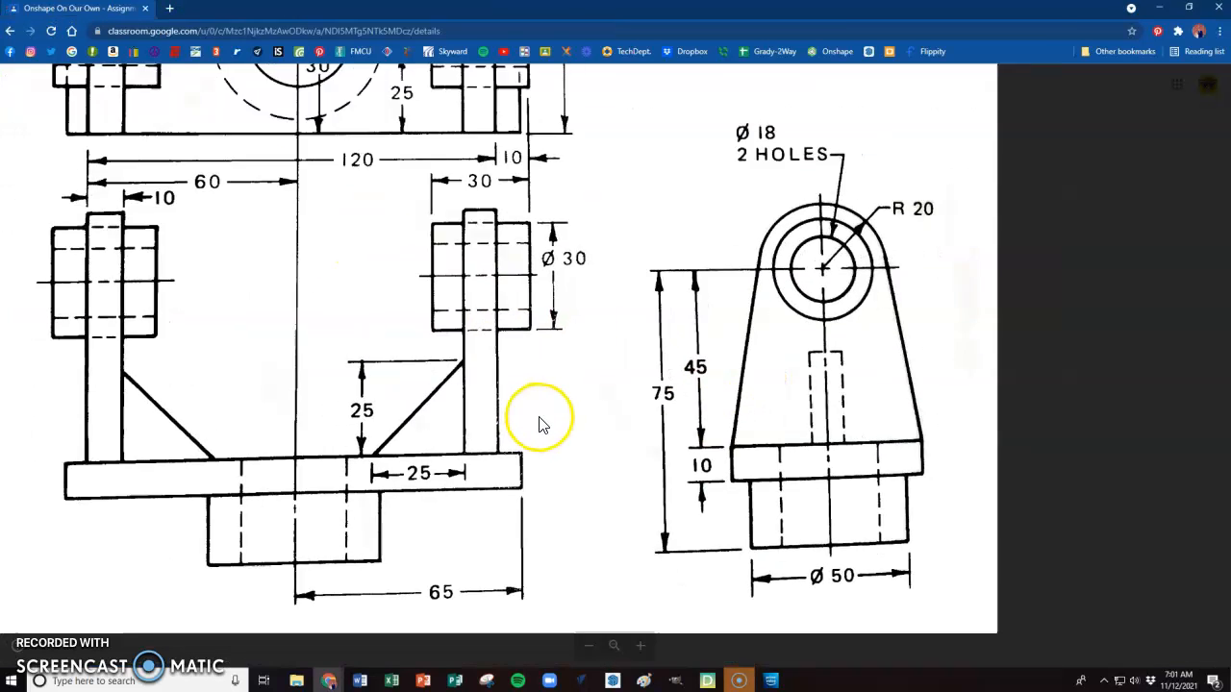
scroll(538, 423, "down", 3)
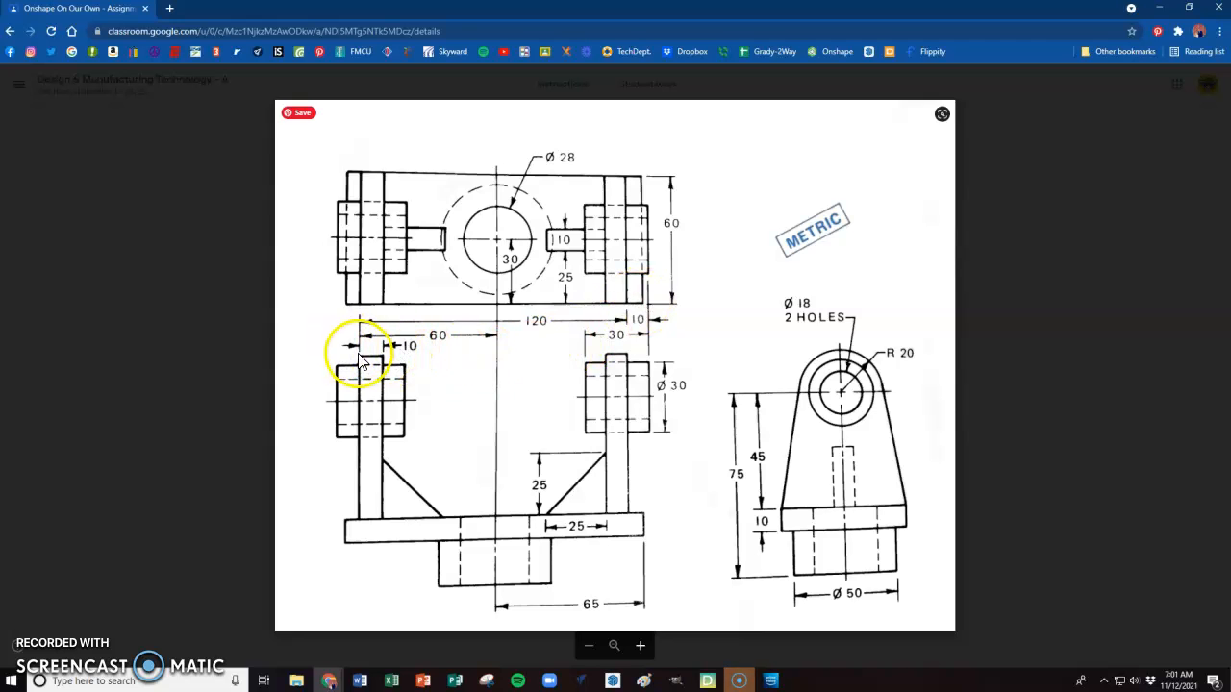
key("alt+Tab")
left_click(261, 246)
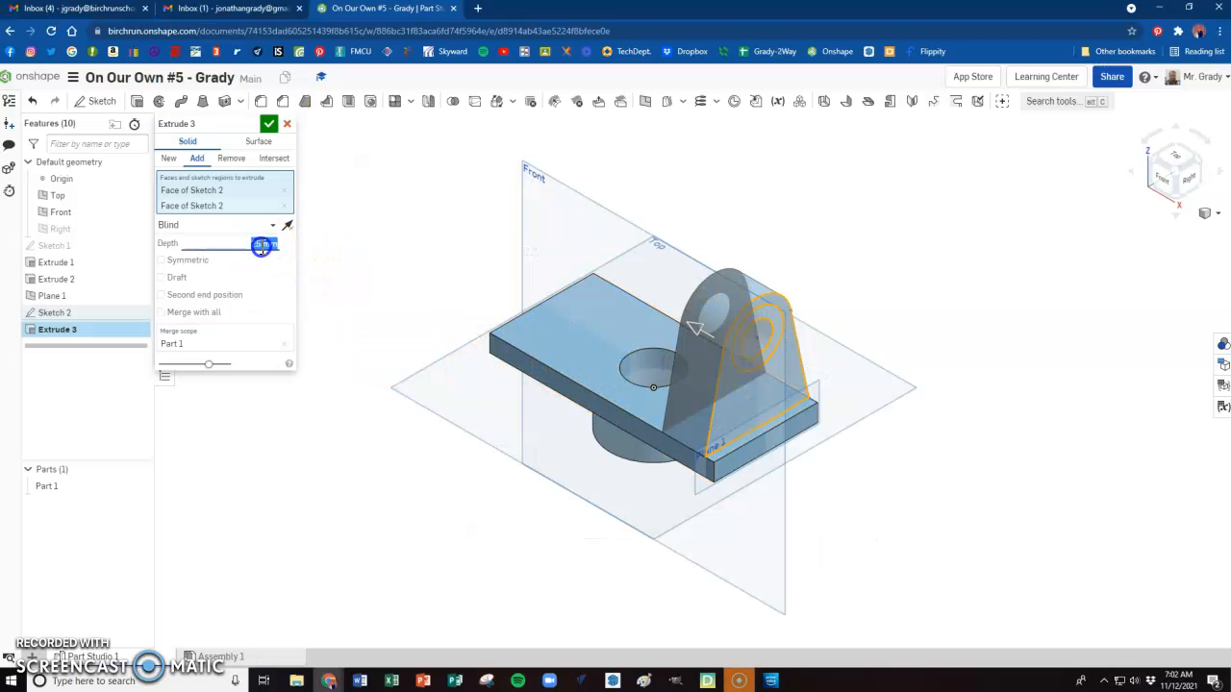
type("10")
key("Return")
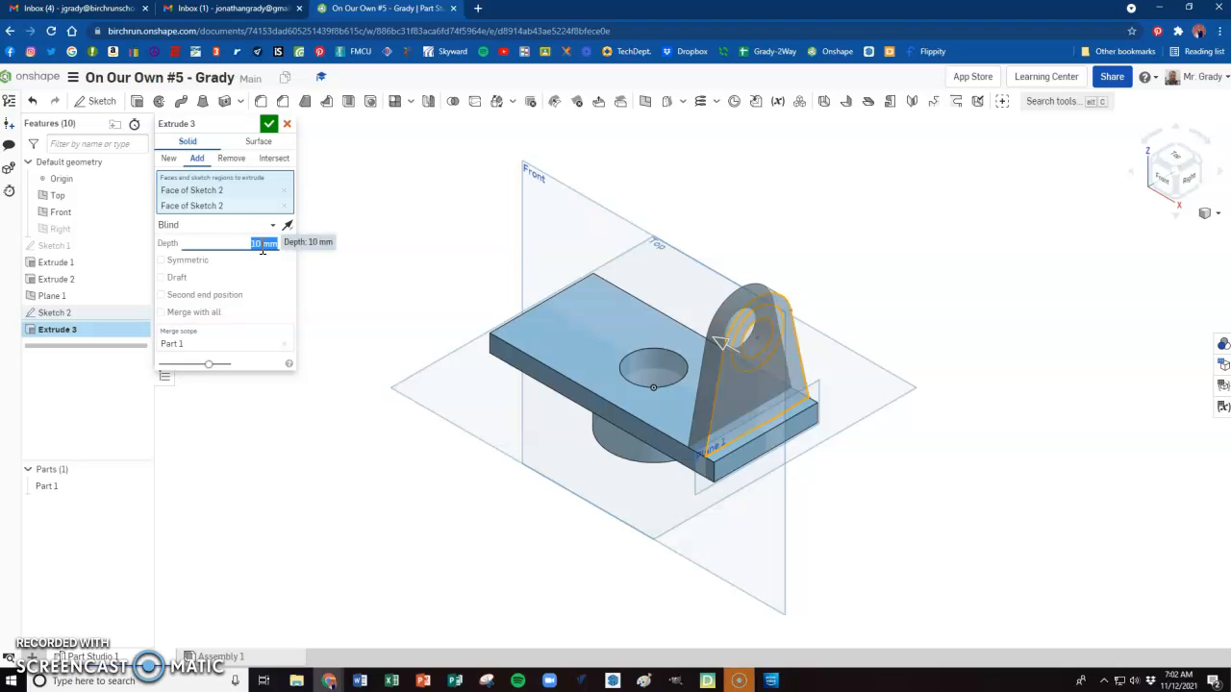
left_click(268, 123)
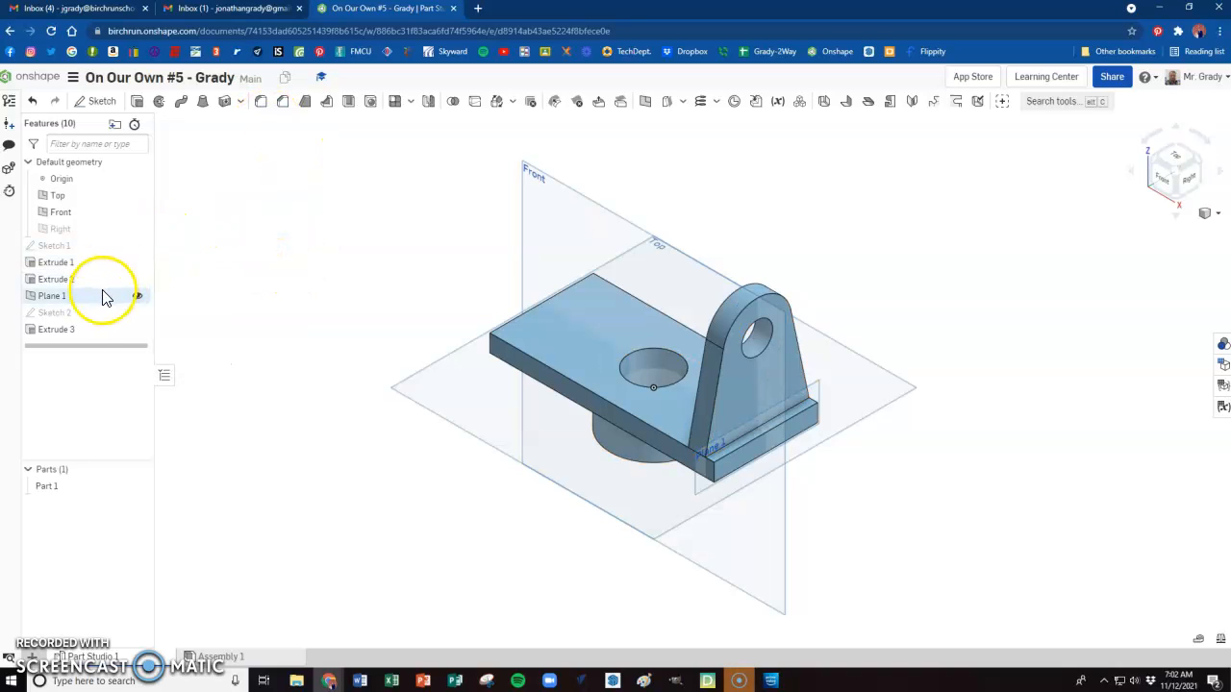
Show Sketch 2, start an additive extrude of its ring region outward at 10 mm depth, and check the boss dimensions in the assignment drawing.
left_click(140, 315)
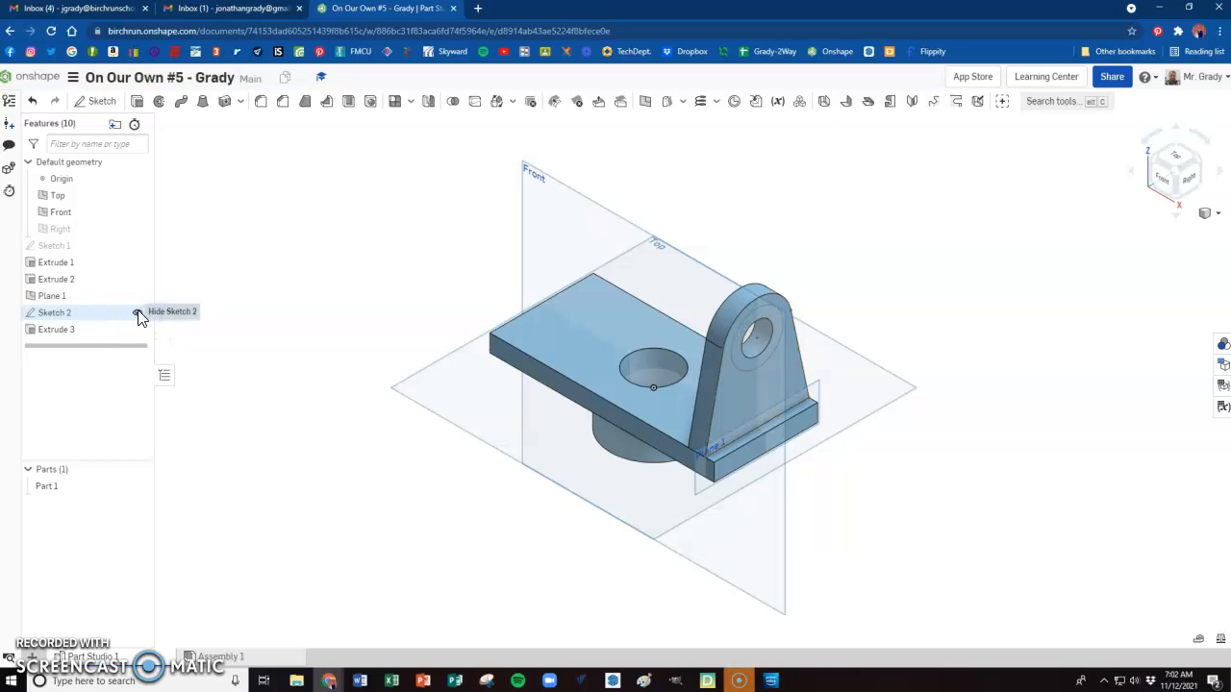
left_click(136, 102)
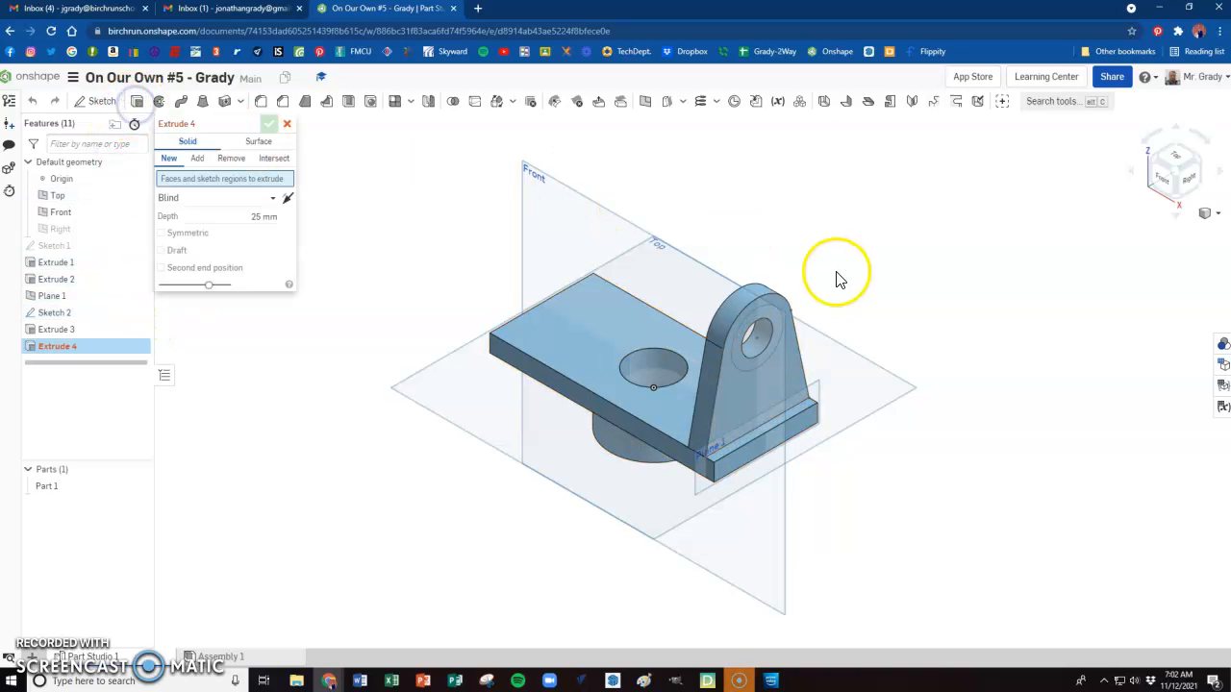
left_click(780, 334)
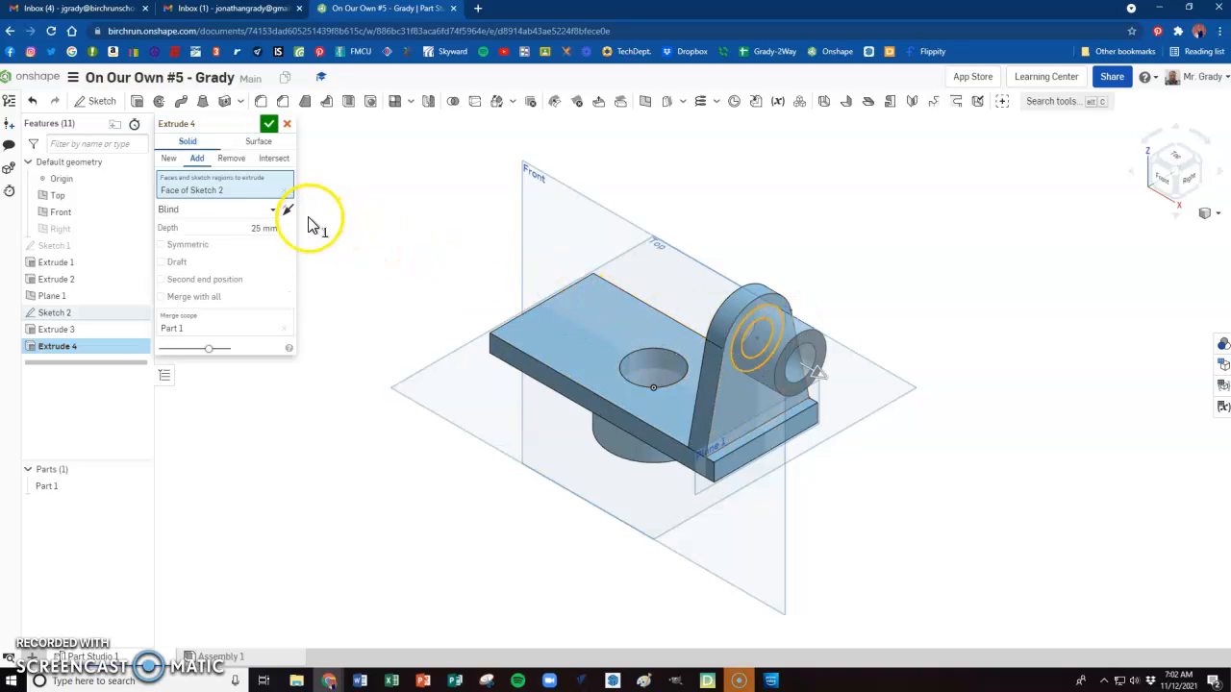
left_click(259, 228)
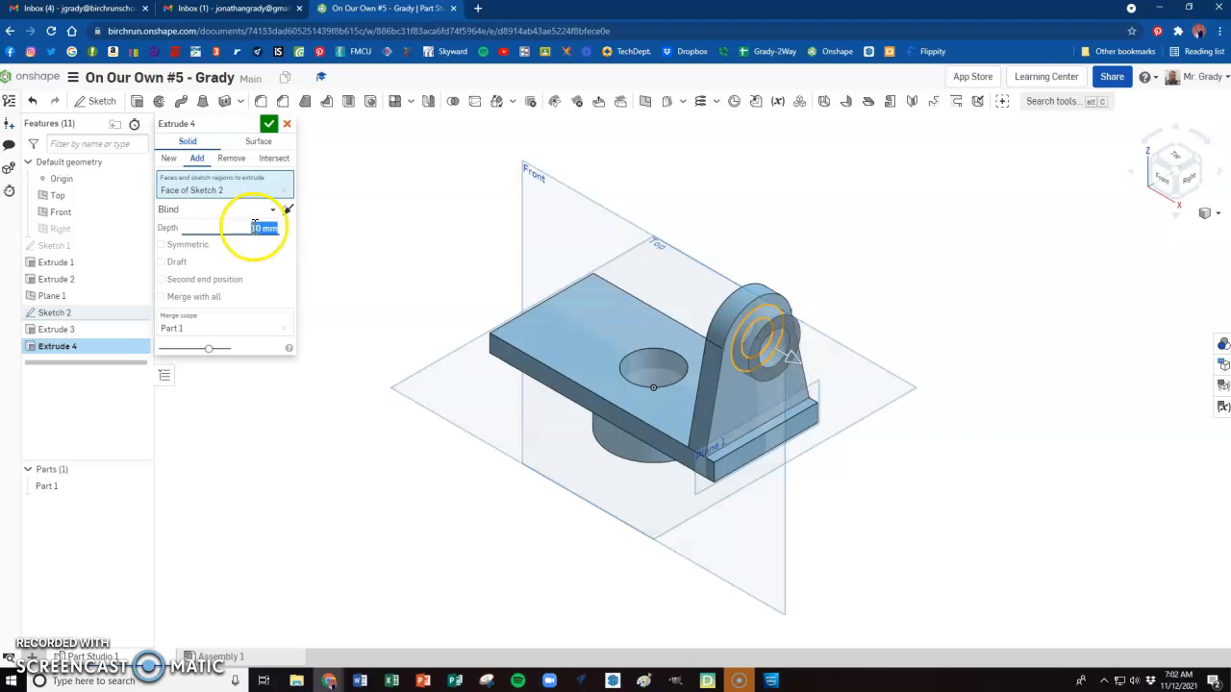
key("alt+Tab")
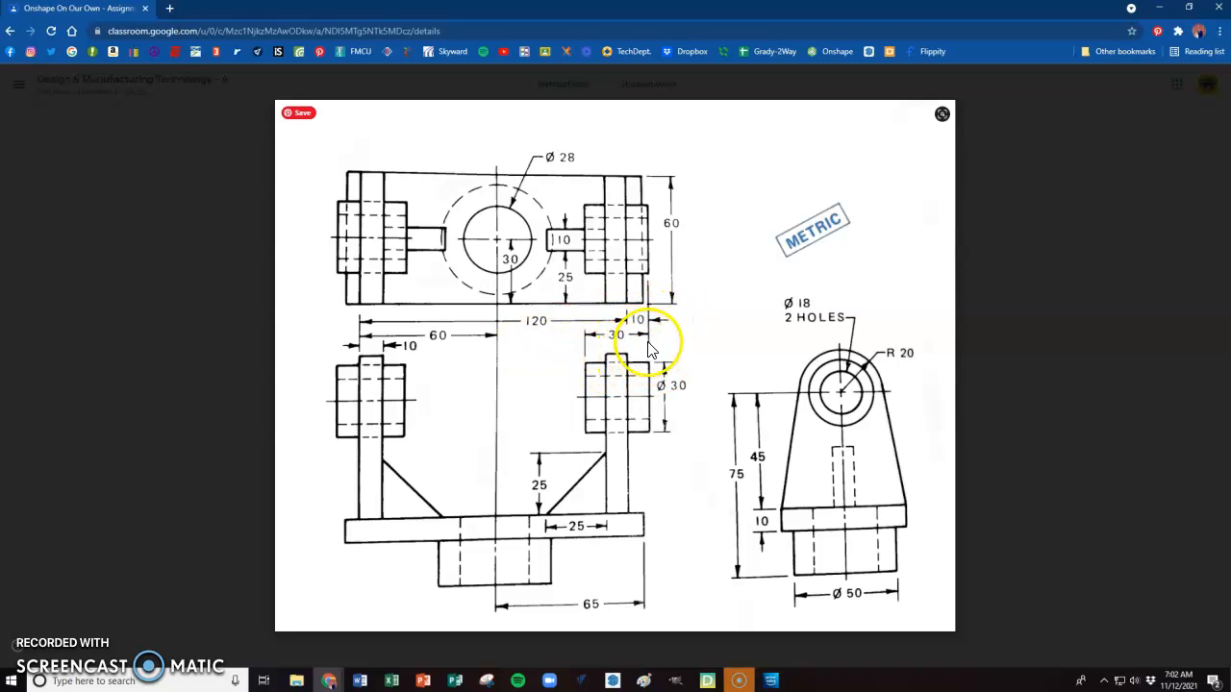
key("alt+Tab")
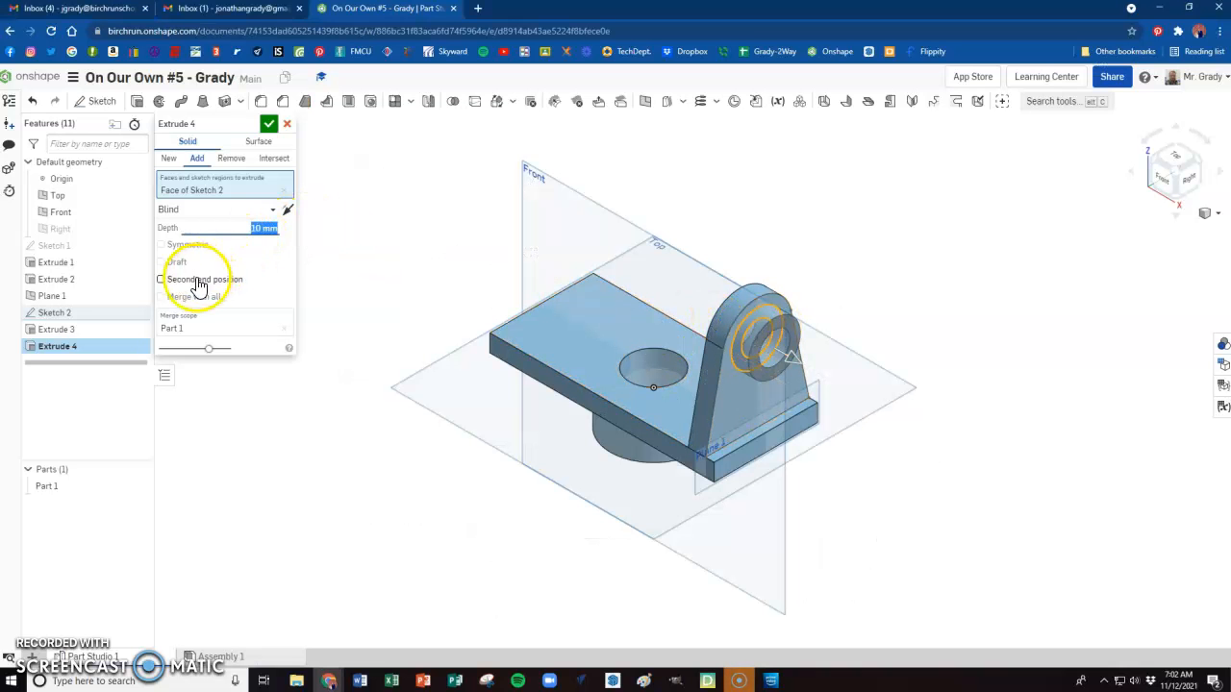
Add a second end position of 20 mm to the boss extrude, accept it, and hide Sketch 2.
left_click(162, 280)
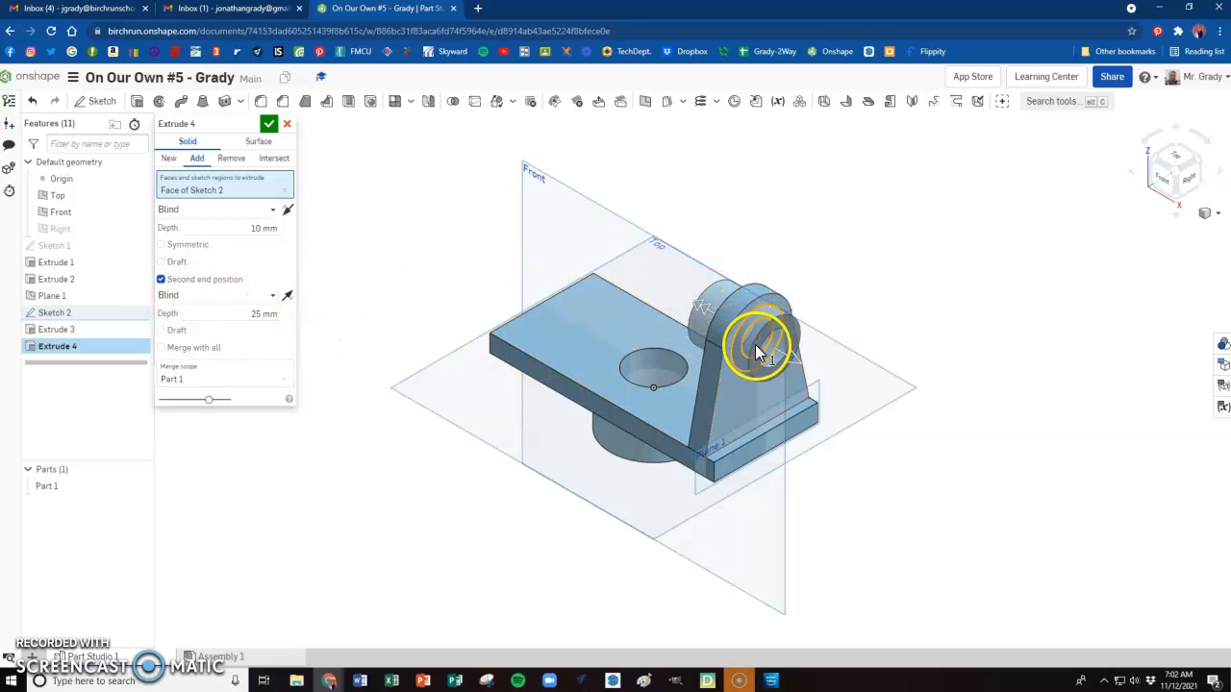
left_click(272, 316)
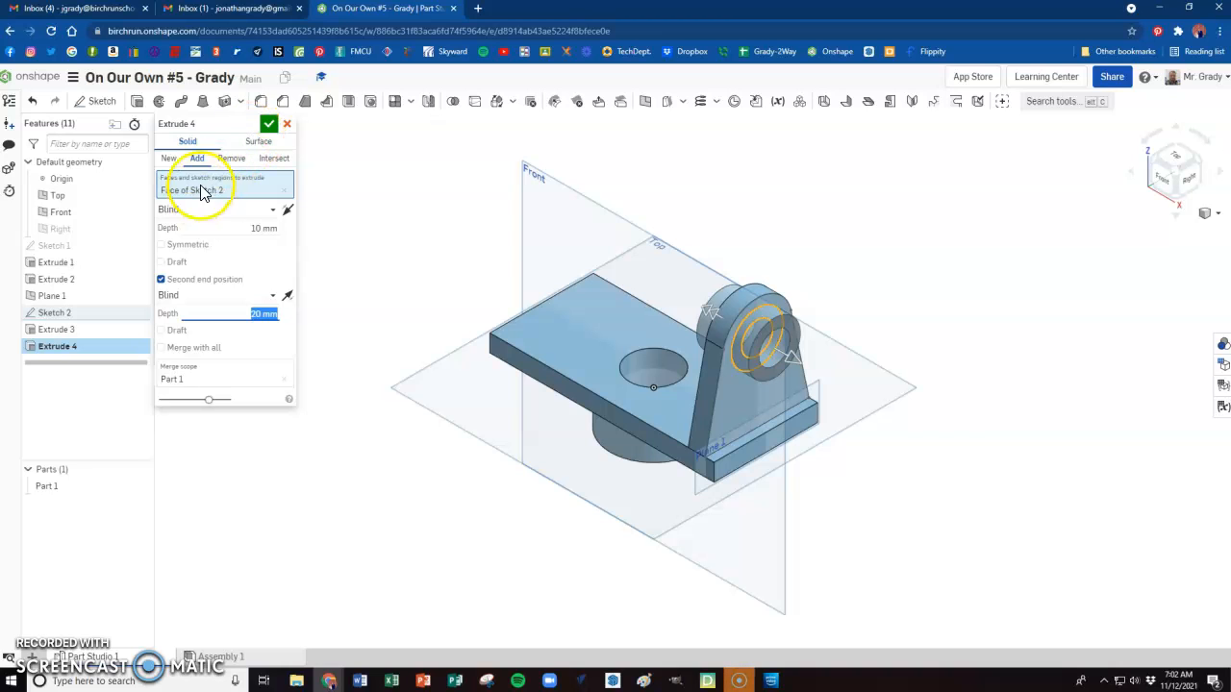
left_click(268, 124)
mouse_move(643, 350)
right_mouse_down()
mouse_move(705, 371)
mouse_move(659, 376)
right_mouse_up()
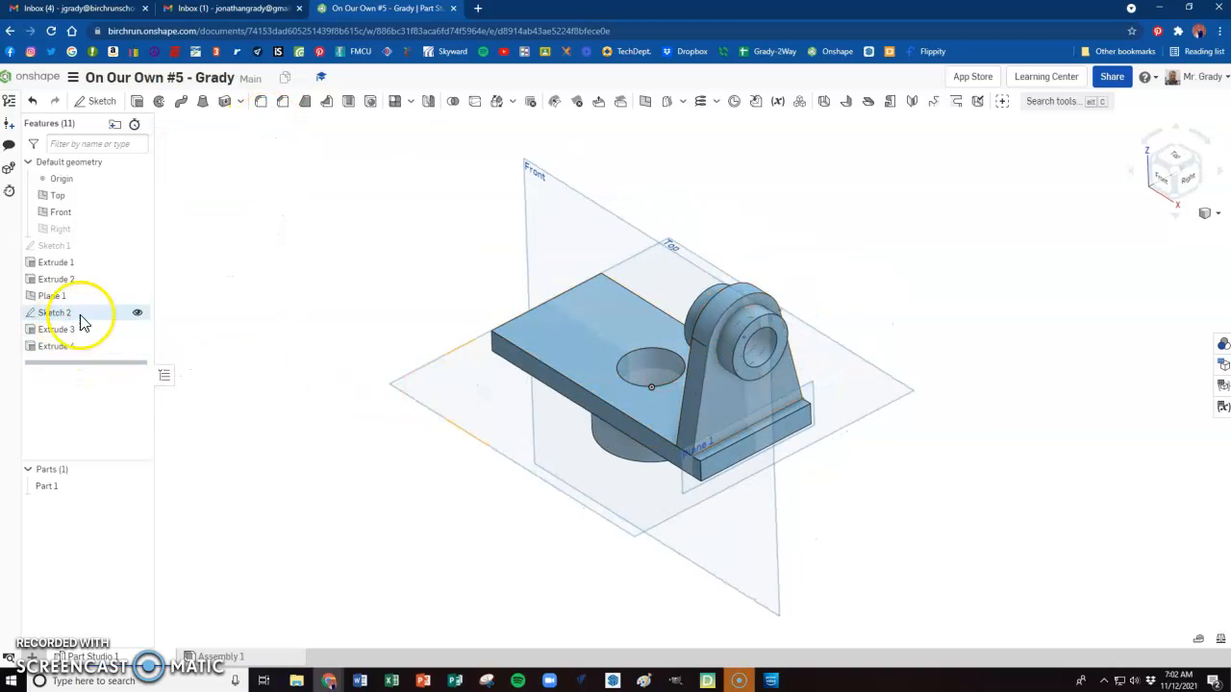
left_click(137, 312)
mouse_move(599, 501)
right_mouse_down()
mouse_move(634, 475)
mouse_move(594, 427)
right_mouse_up()
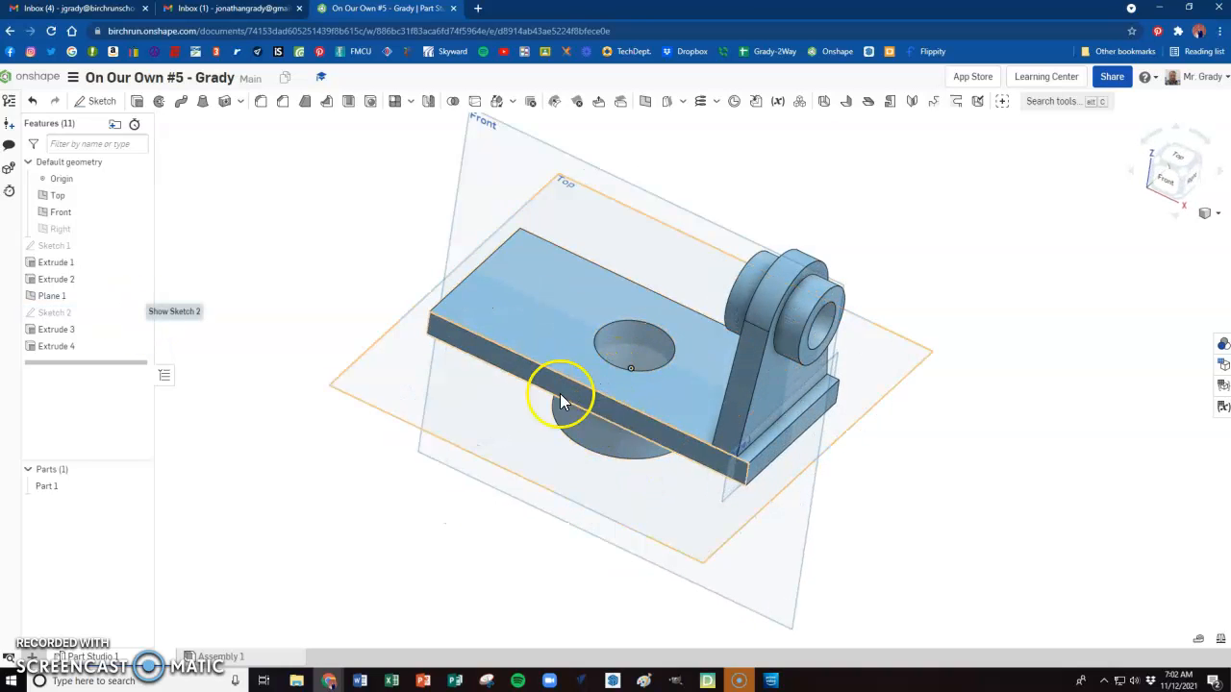
Check the rib in the assignment drawing and start a new sketch on the Front plane, viewed normal to it.
key("alt+Tab")
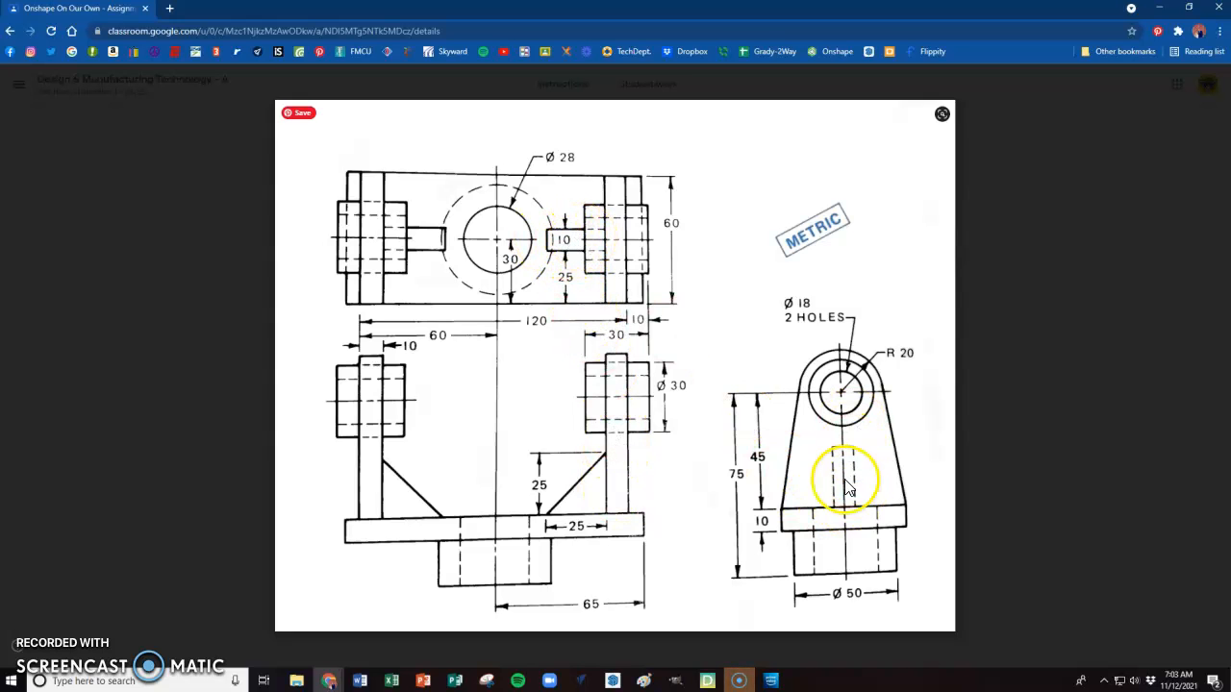
key("alt+Tab")
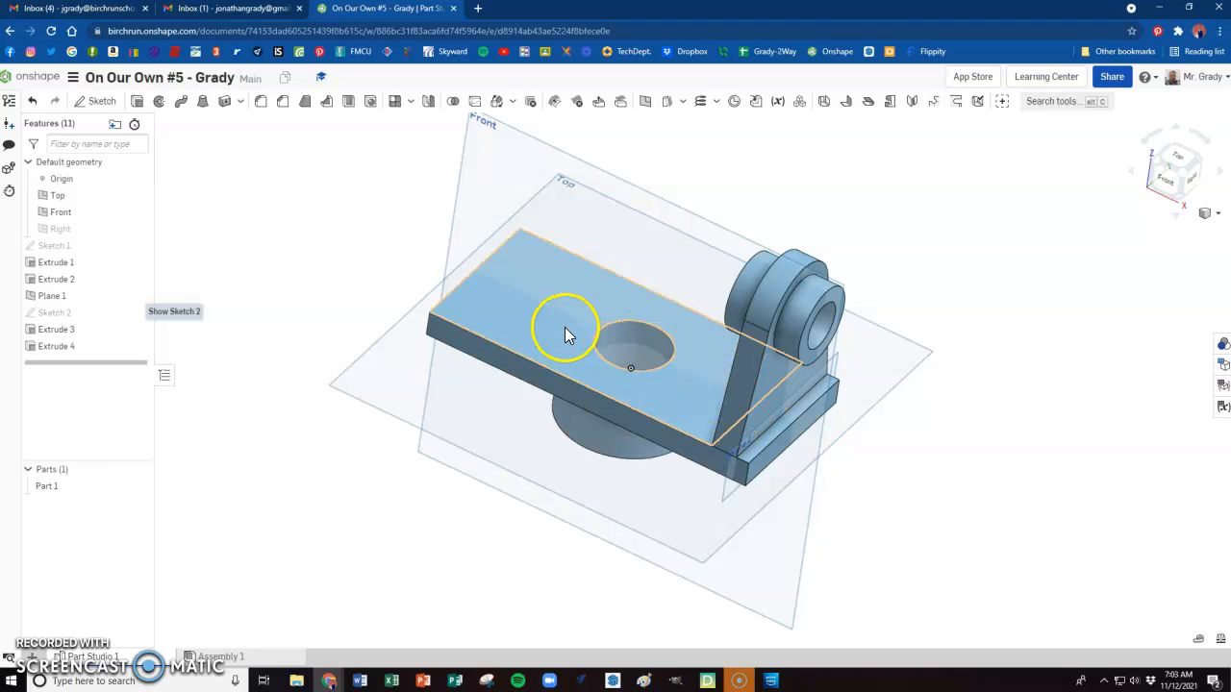
left_click(96, 101)
left_click(500, 154)
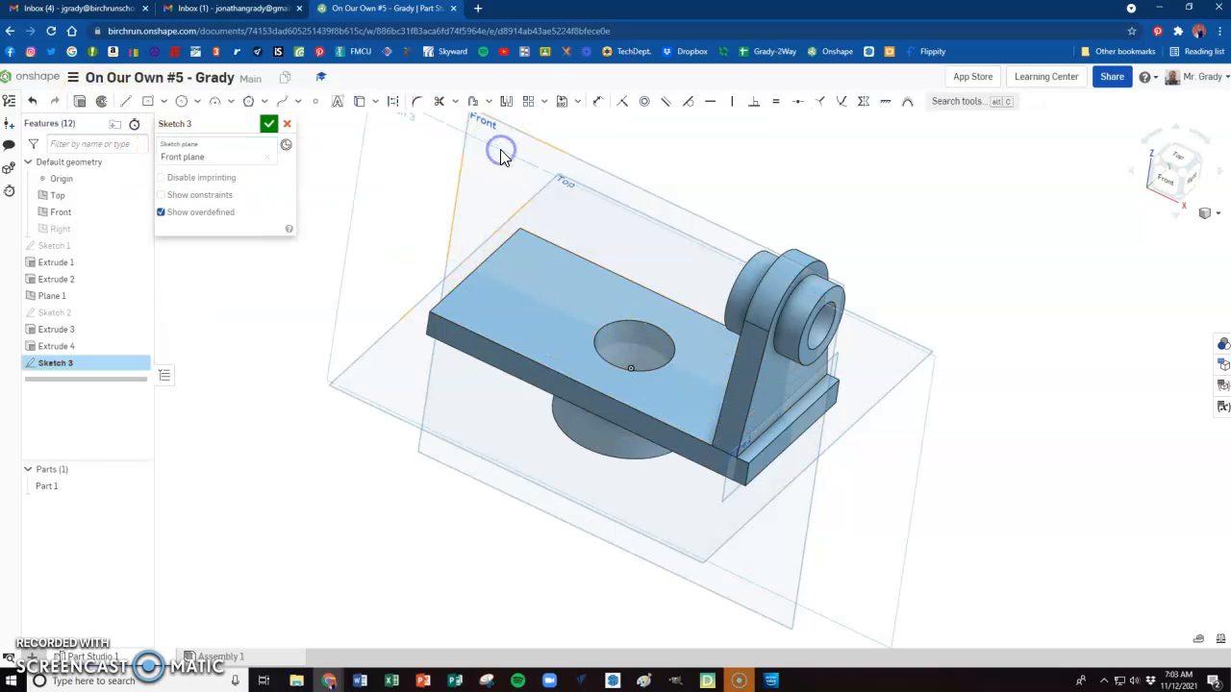
right_click(398, 227)
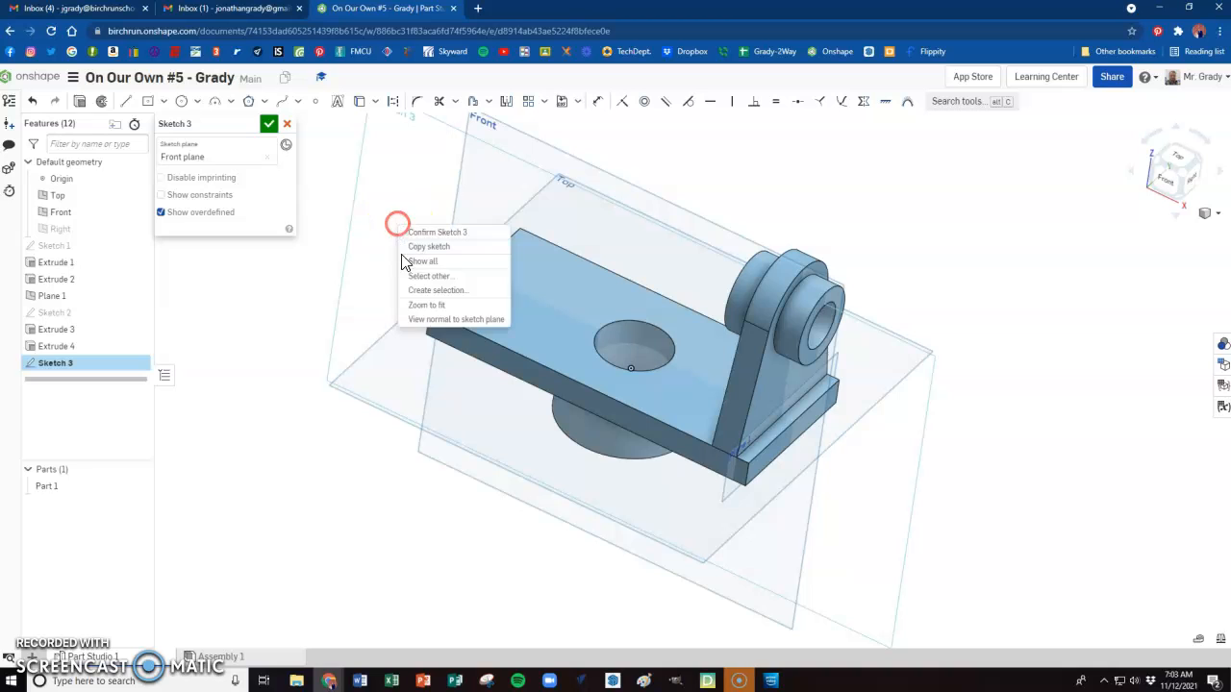
left_click(423, 319)
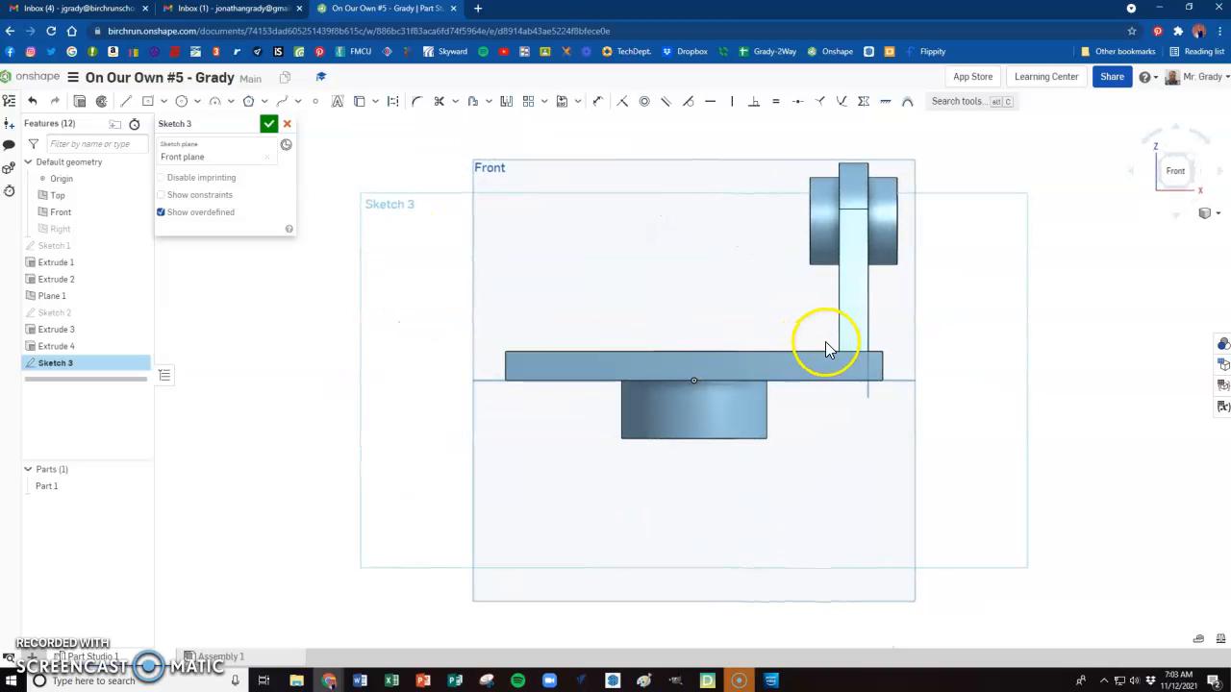
Project the plate's top edge and the upright's inner edge, and join them with a slanted line about 16 mm wide and 14 mm high.
scroll(836, 266, "up", 2)
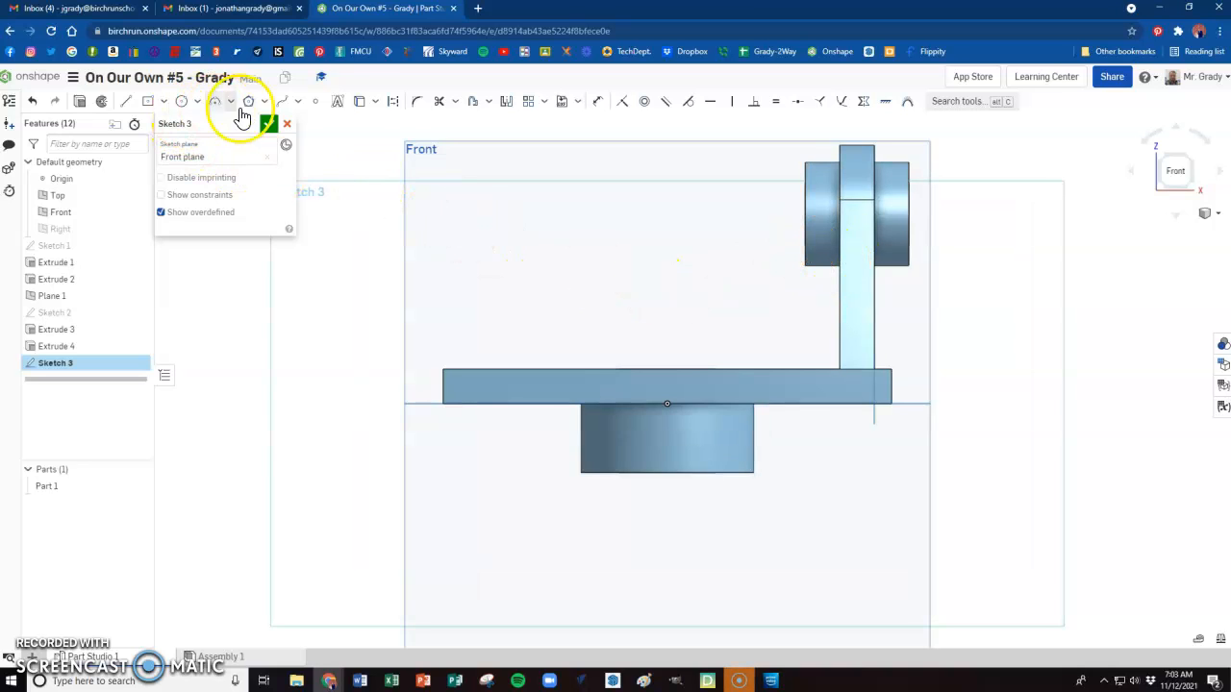
left_click(359, 102)
left_click(802, 368)
left_click(838, 339)
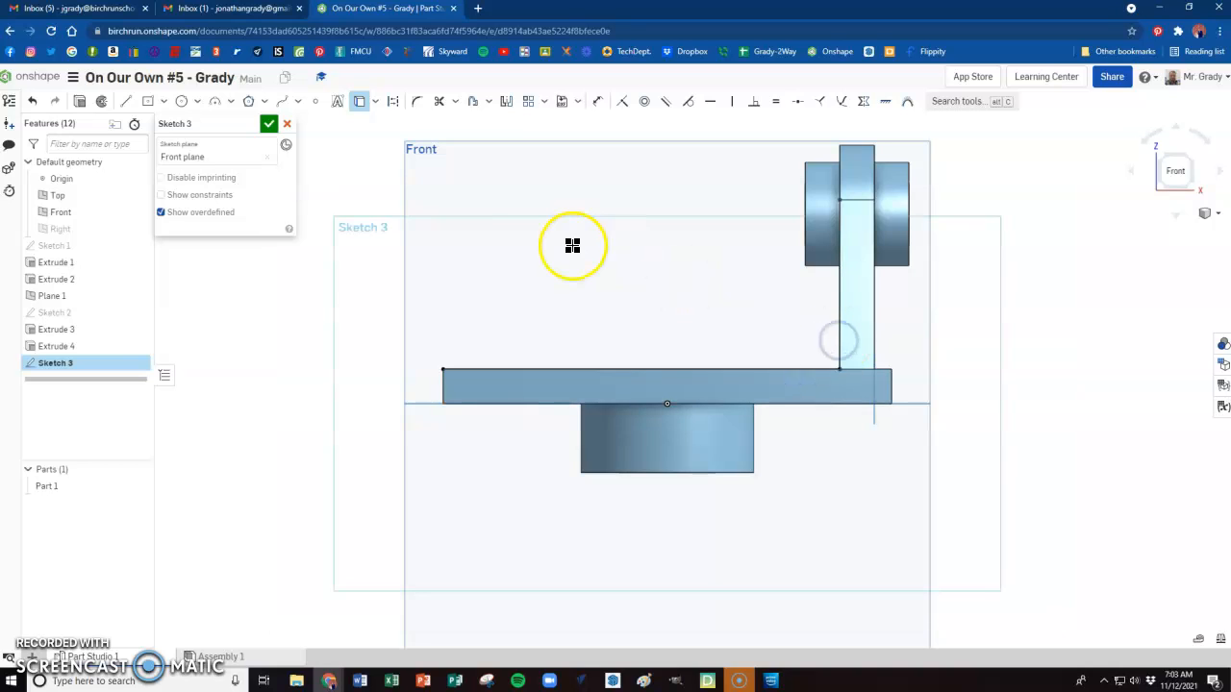
left_click(128, 103)
left_click_drag(783, 368, 838, 321)
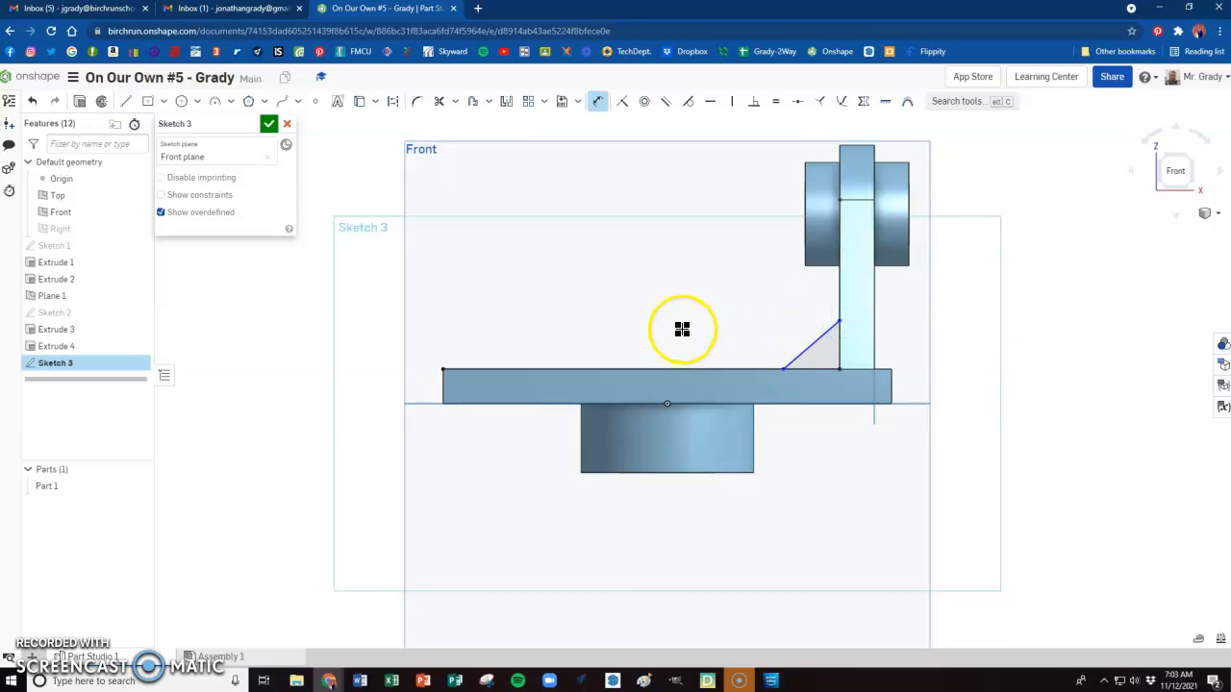
Dimension the slanted line's ends 25 mm vertically and 25 mm horizontally from the inner corner of plate and upright, and finish the sketch.
left_click(839, 368)
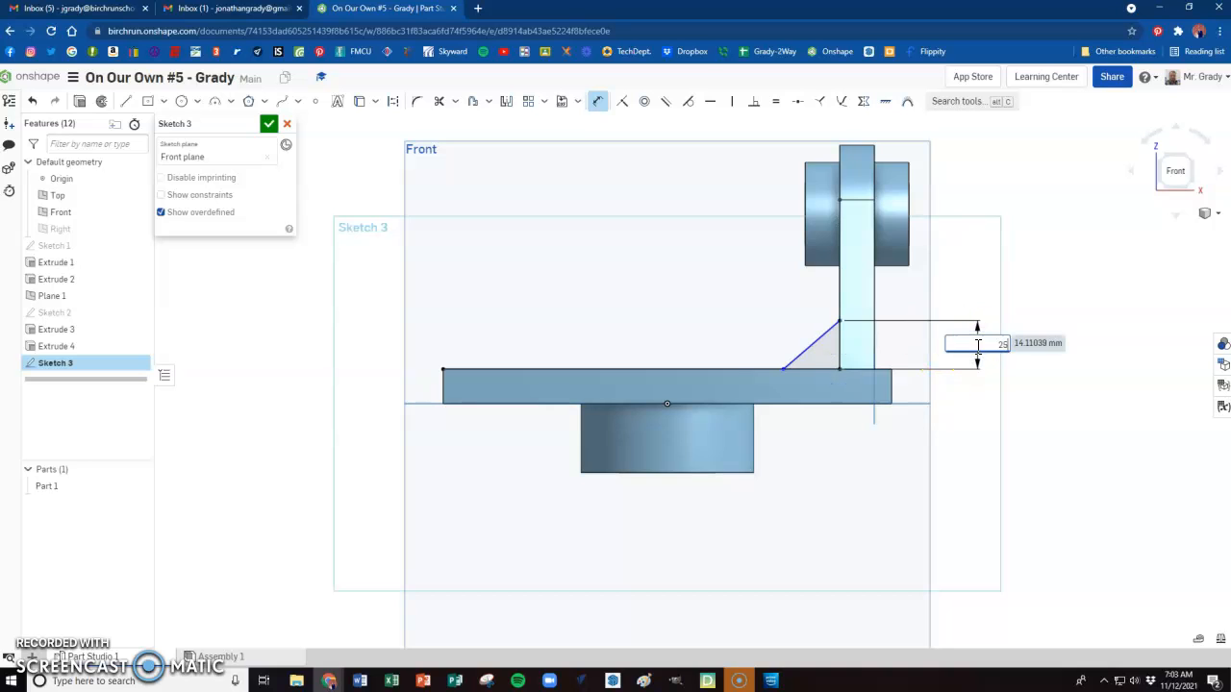
left_click(977, 346)
type("25")
key("Return")
left_click(840, 373)
left_click(785, 367)
left_click(817, 478)
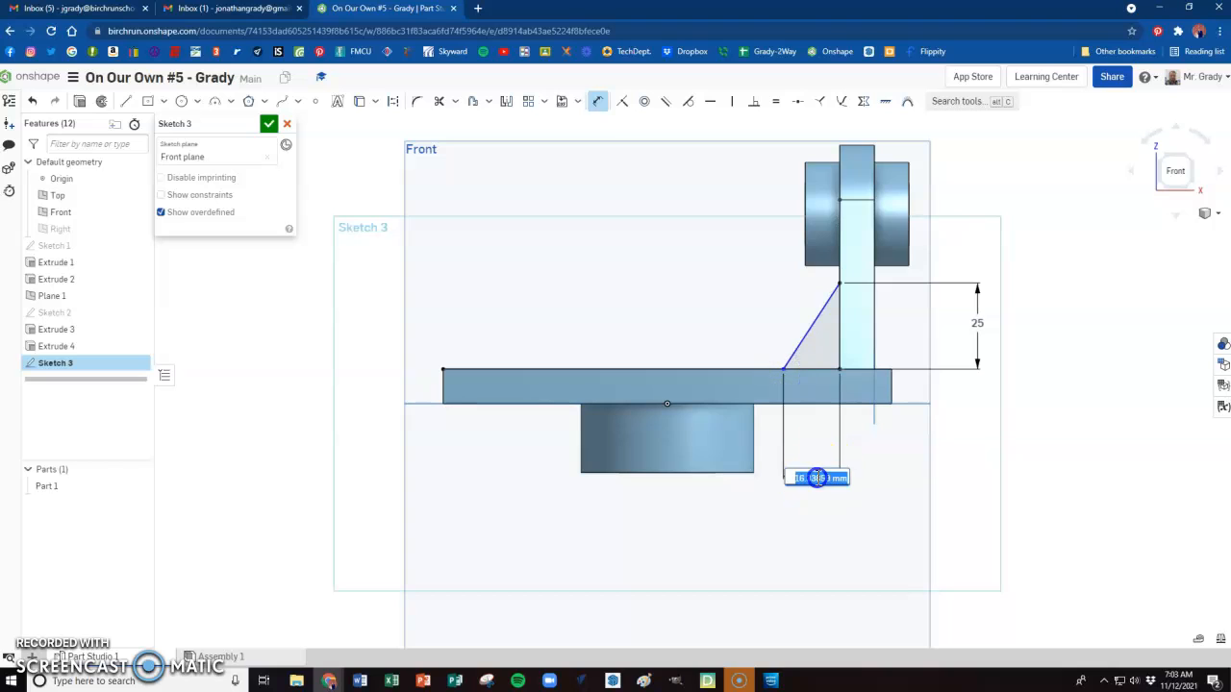
type("25")
key("Return")
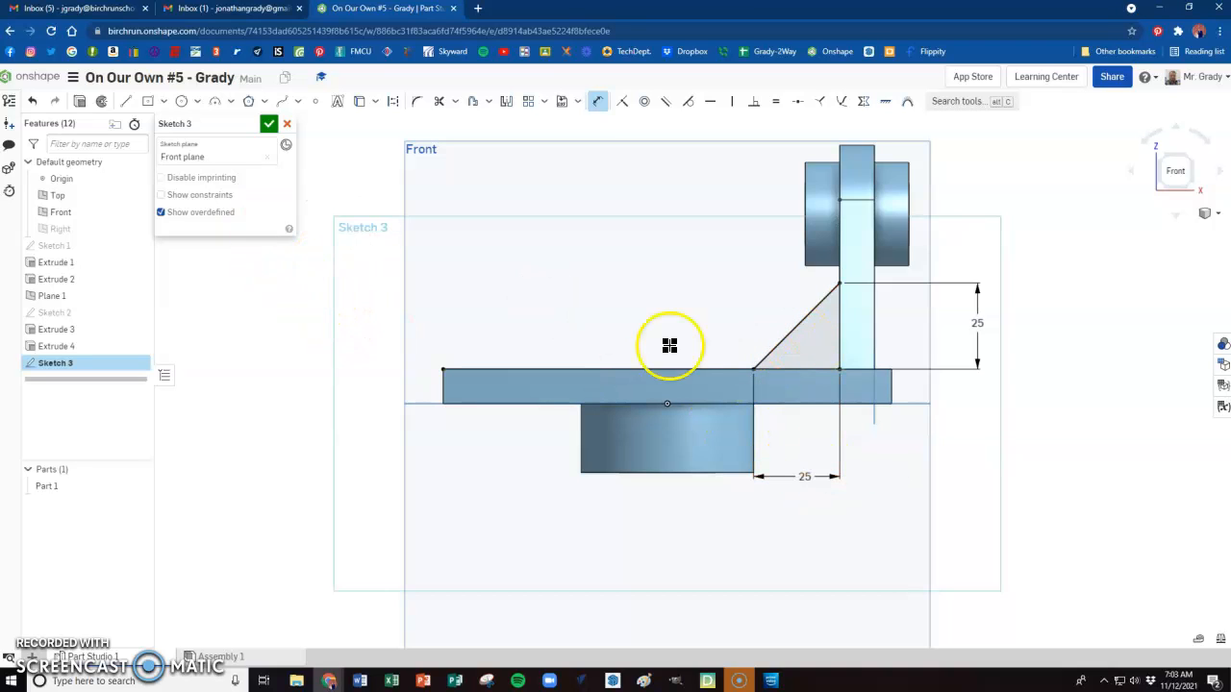
left_click(268, 123)
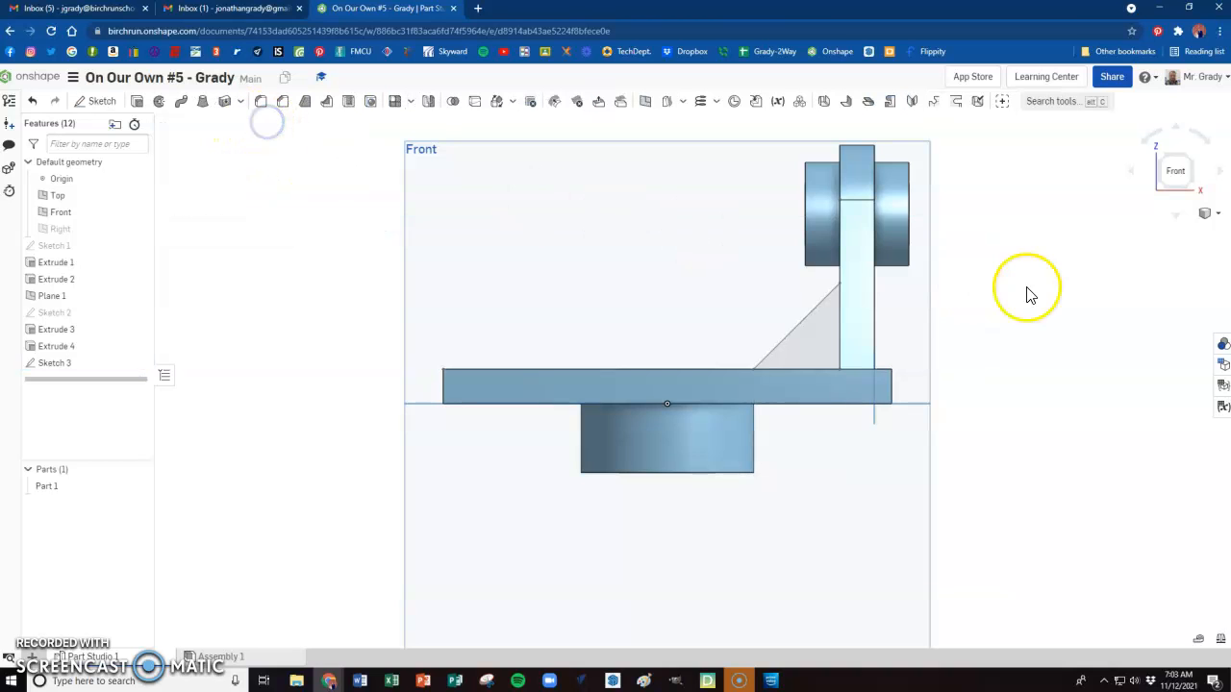
Create a 10 mm thick rib from the slanted sketch line, parallel to the sketch plane and merged with Part 1.
left_click(1163, 186)
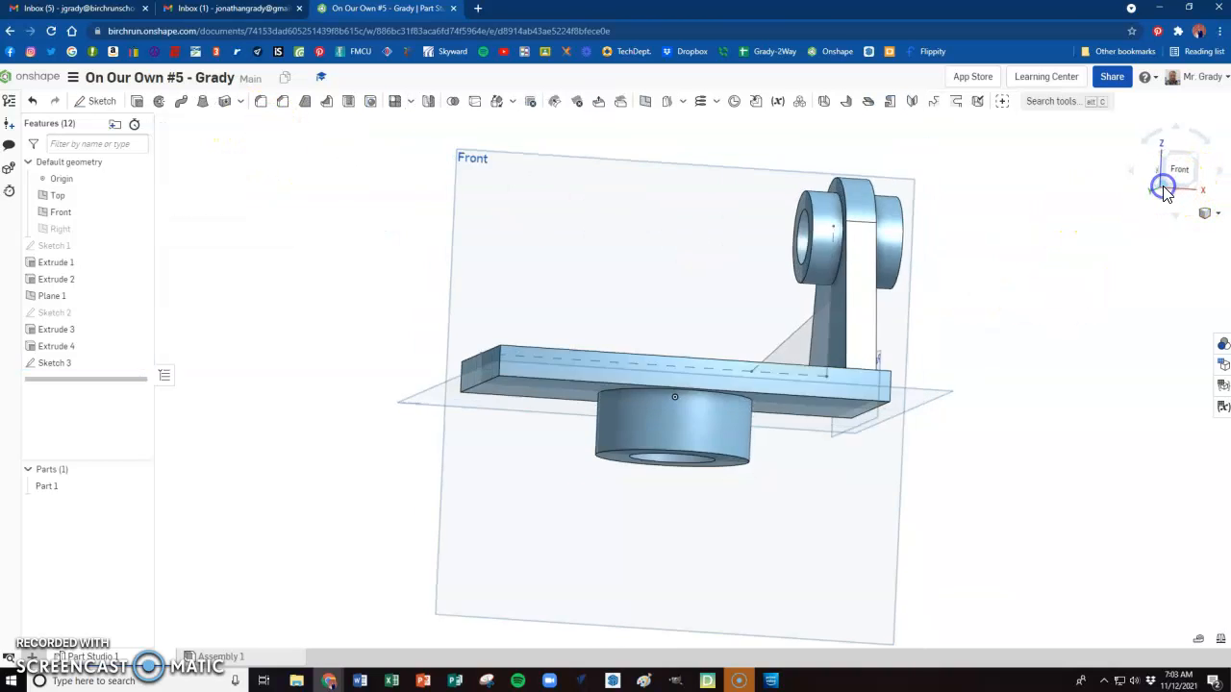
left_click(1183, 147)
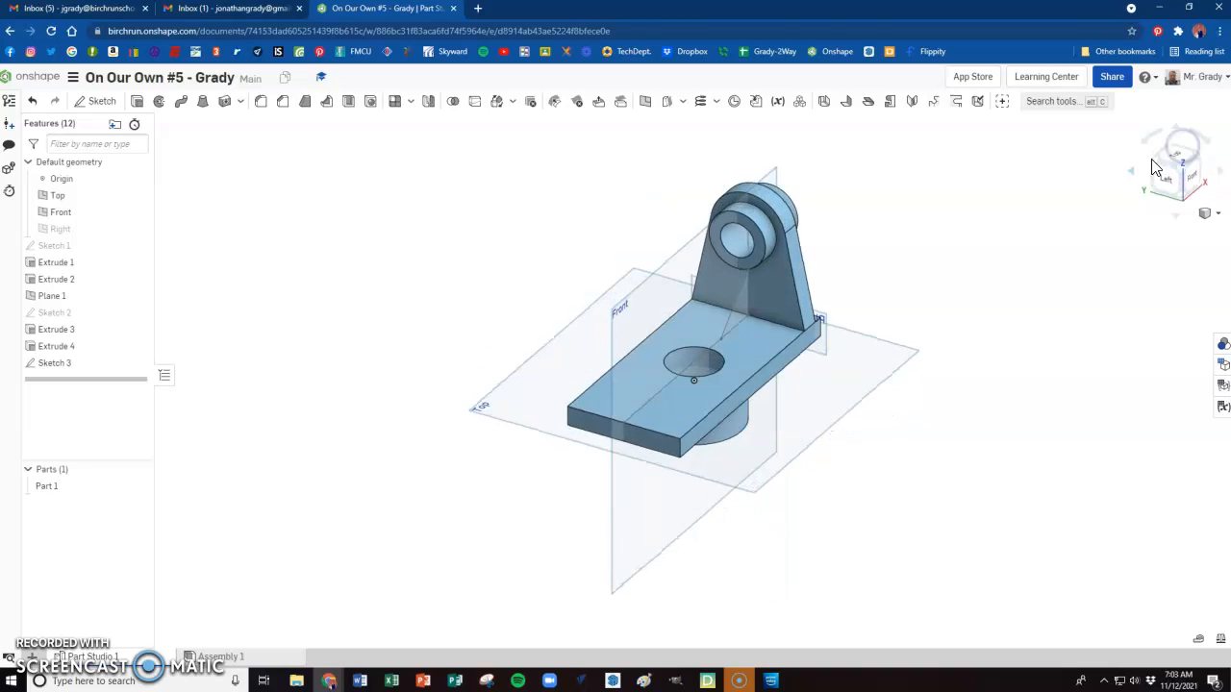
scroll(747, 197, "up", 3)
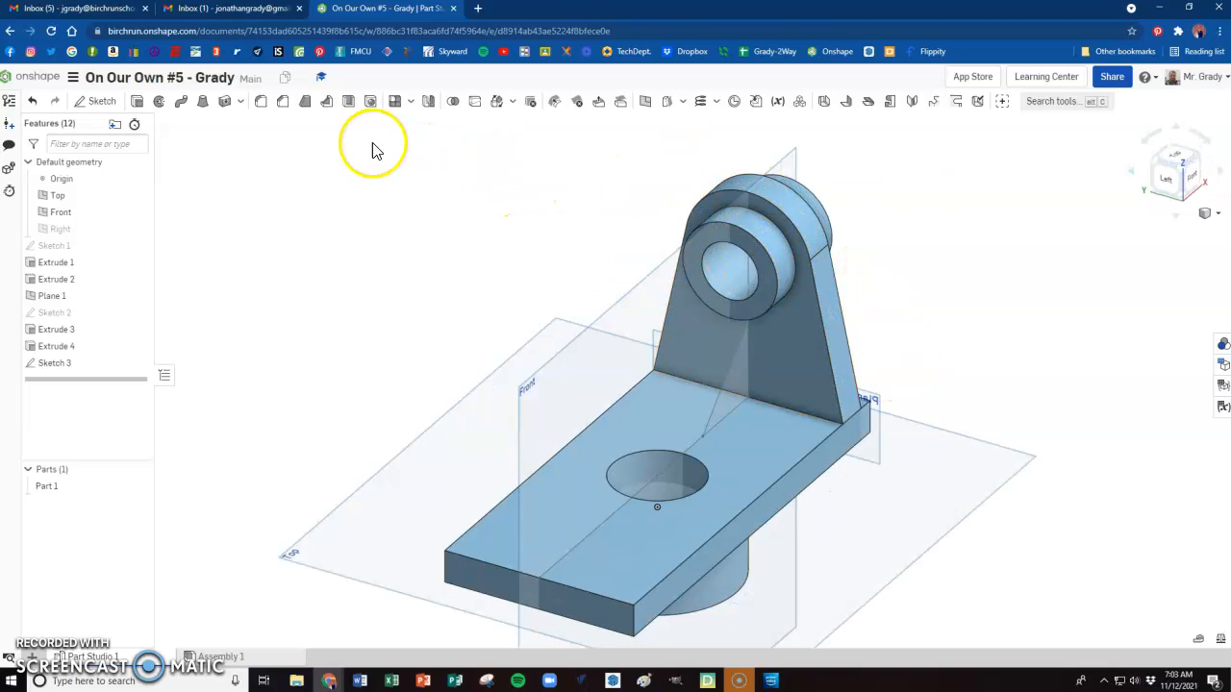
left_click(325, 104)
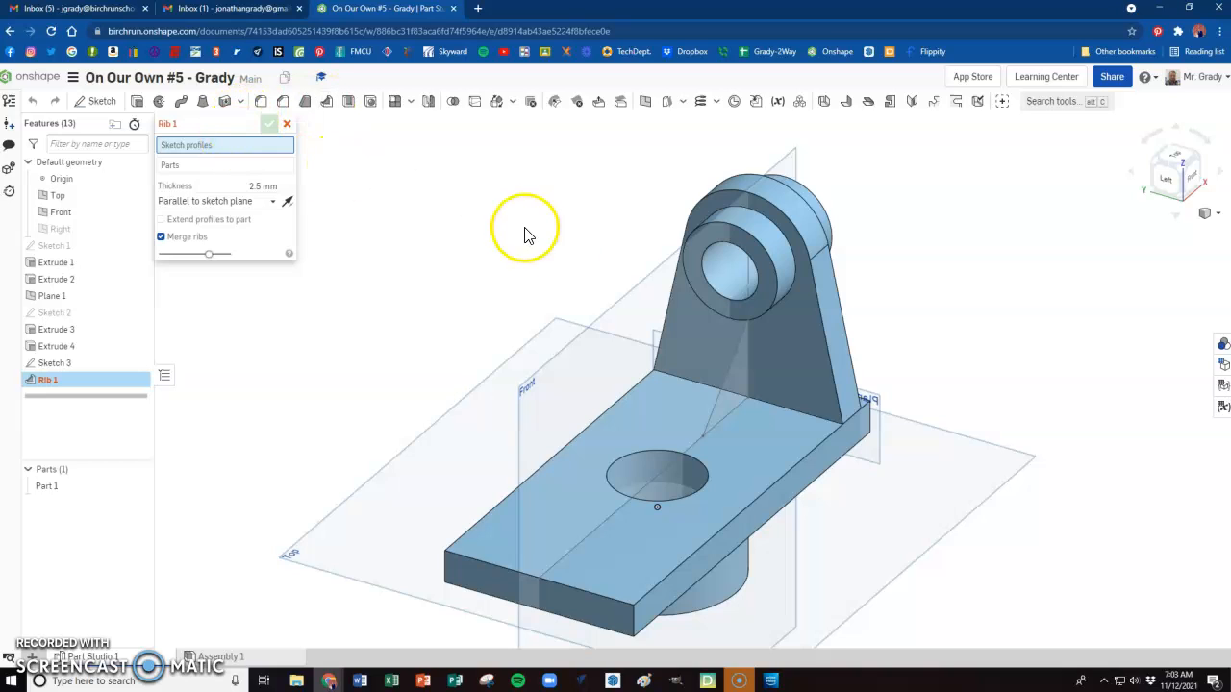
left_click(725, 384)
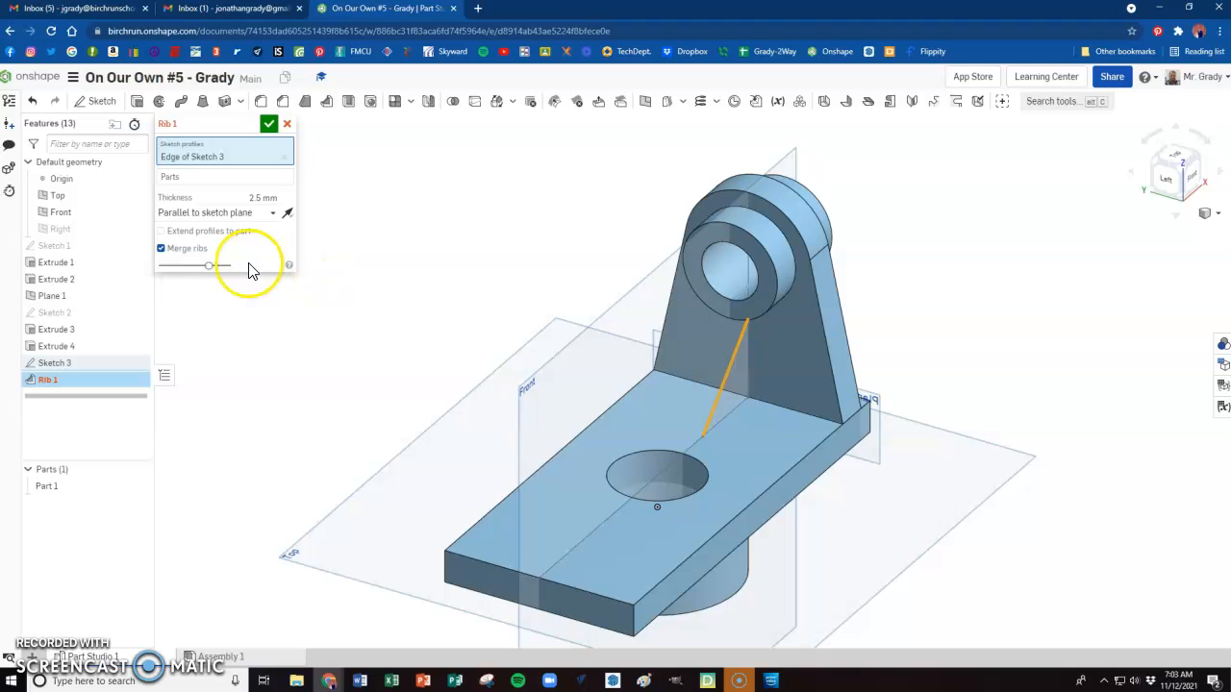
left_click(218, 180)
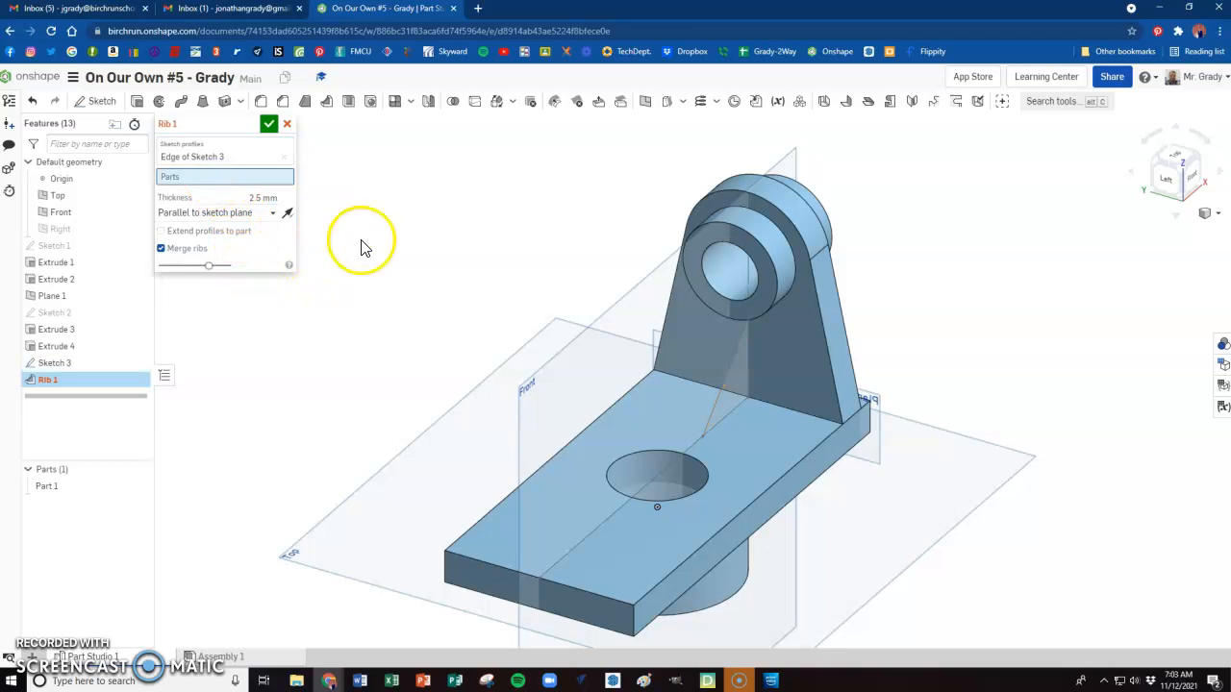
left_click(785, 392)
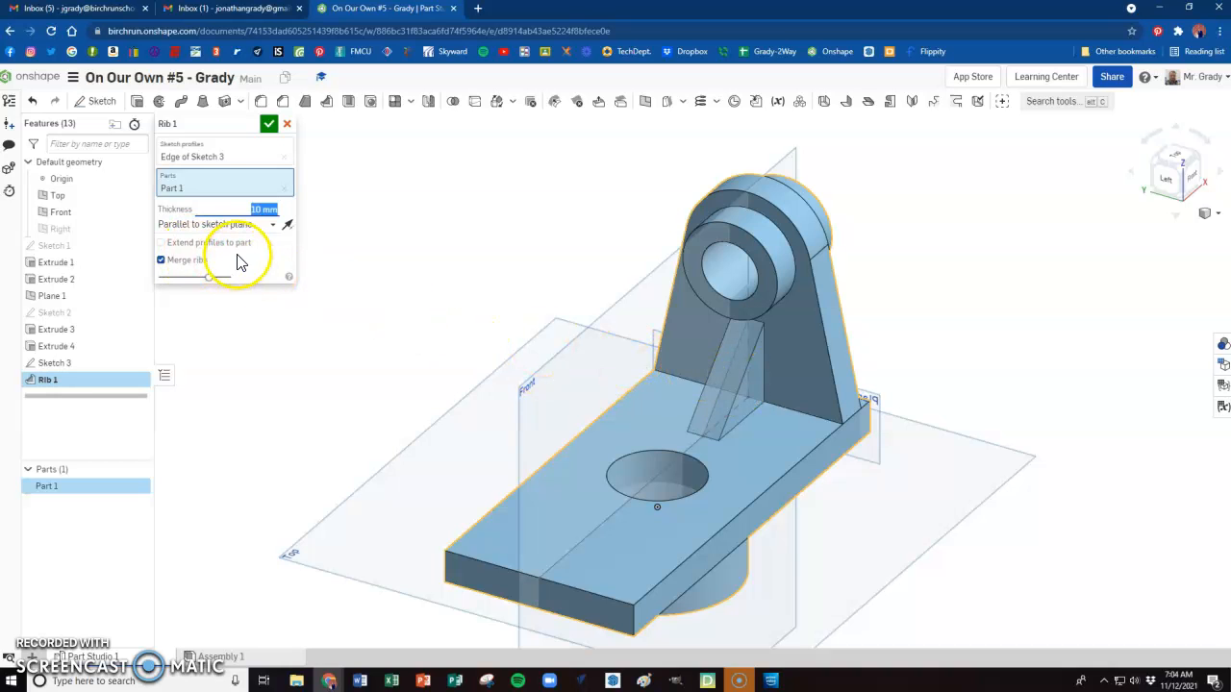
left_click(269, 123)
Show the hidden Right plane of the default geometry.
right_click_drag(904, 423, 888, 468)
scroll(774, 361, "down", 1)
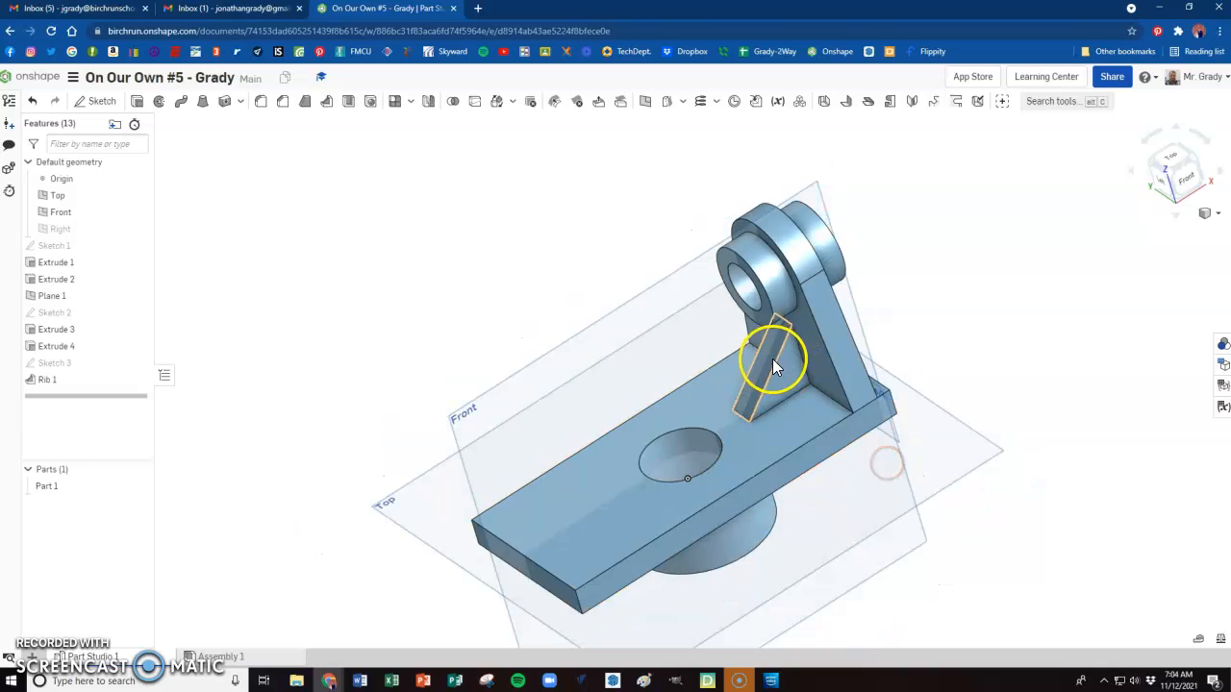
scroll(730, 406, "down", 1)
right_click_drag(872, 577, 851, 571)
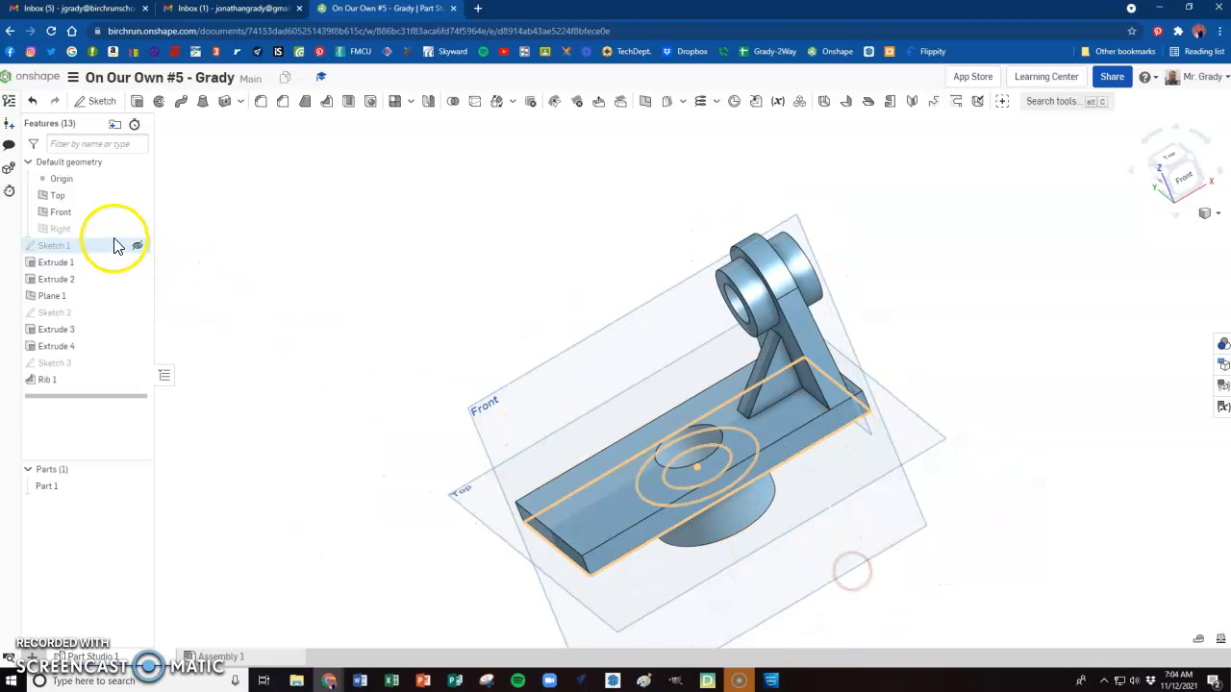
left_click(139, 229)
scroll(780, 324, "down", 2)
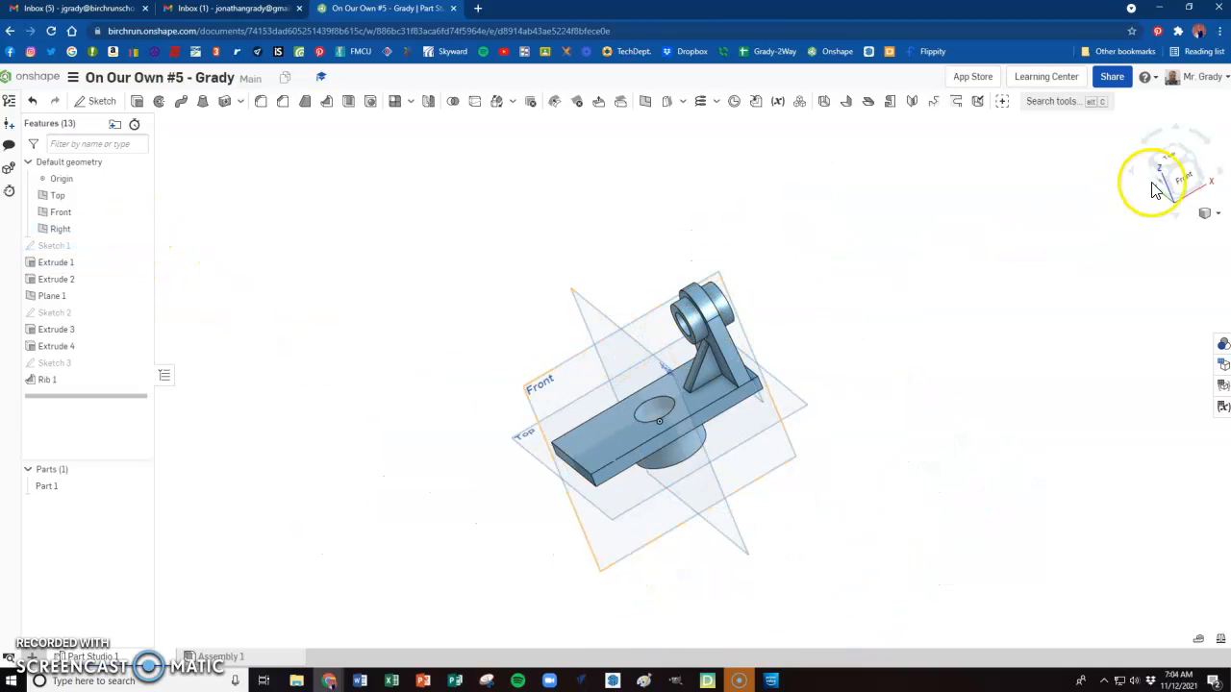
left_click(1192, 162)
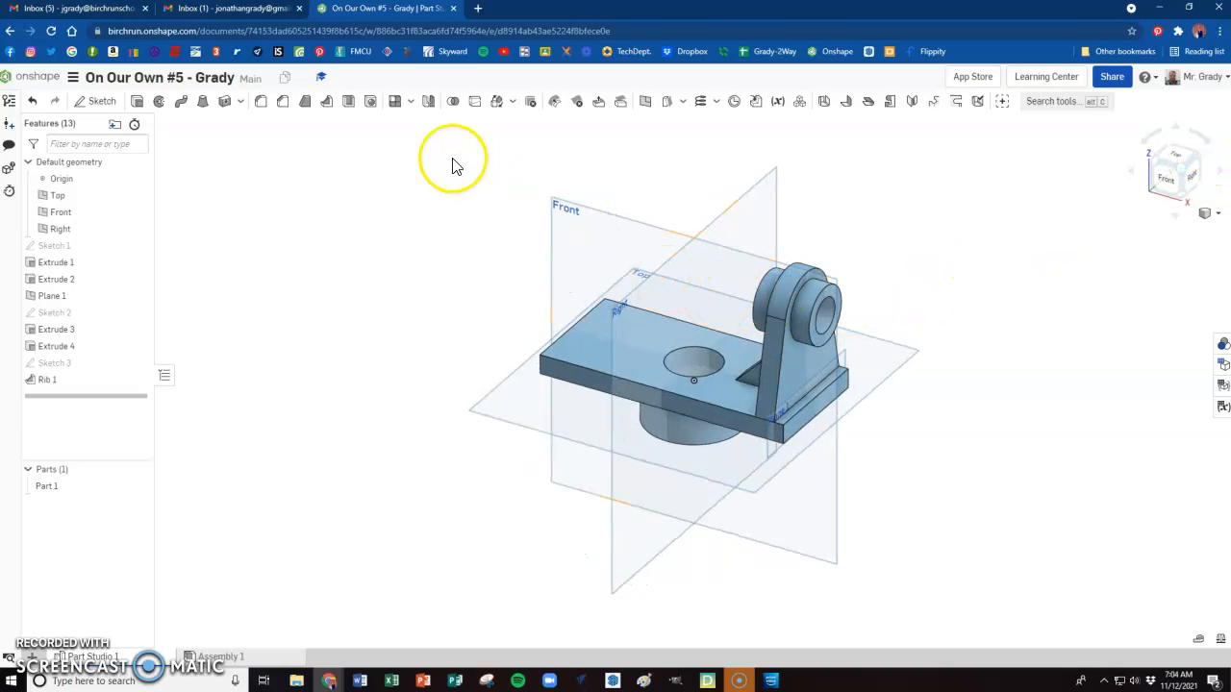
Start a feature mirror of Extrude 3 and Extrude 4 across the Right plane.
left_click(428, 103)
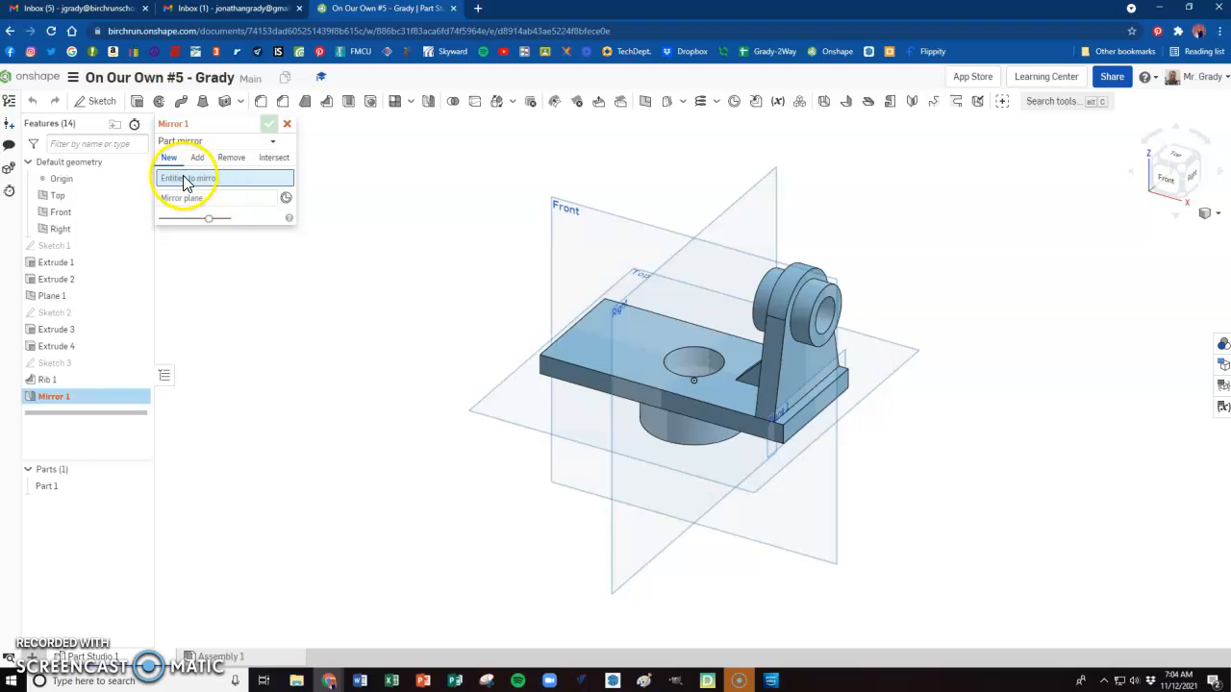
left_click(189, 143)
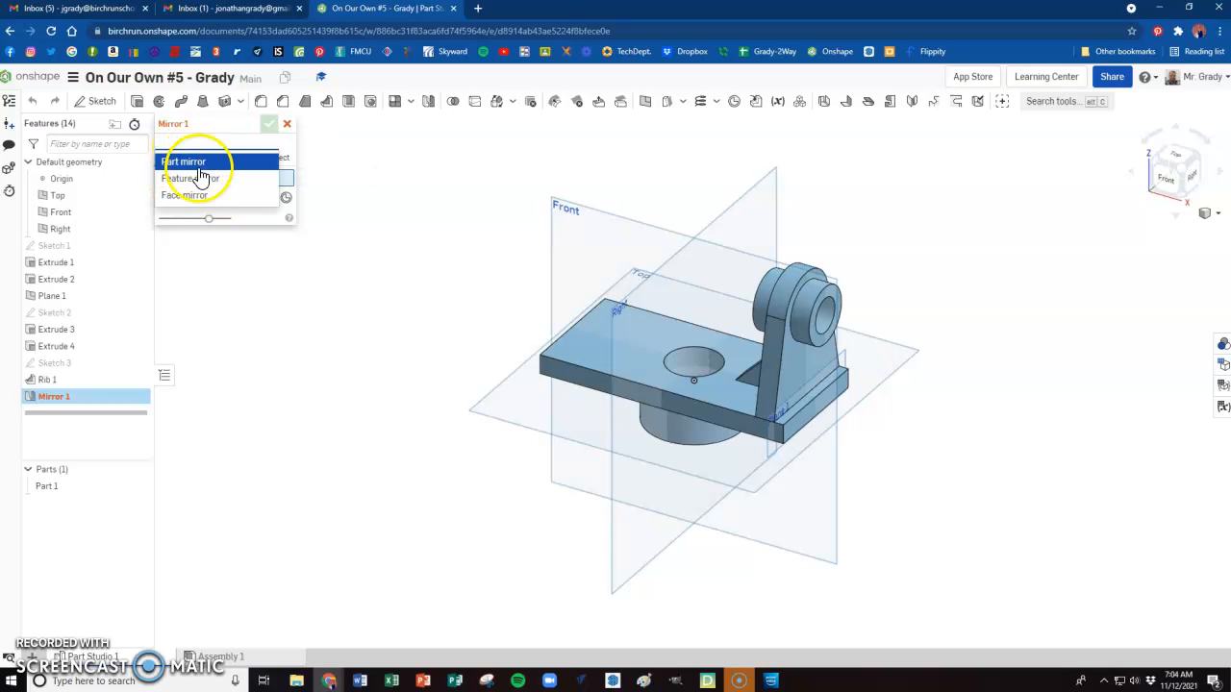
left_click(200, 178)
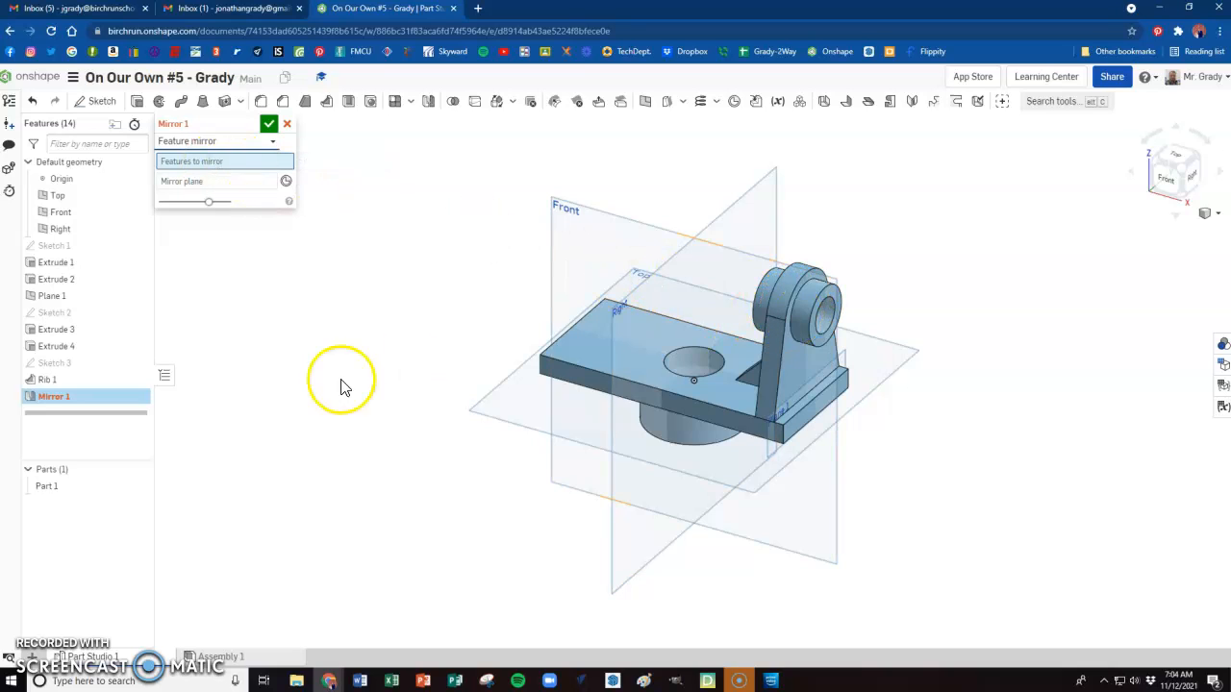
left_click(55, 330)
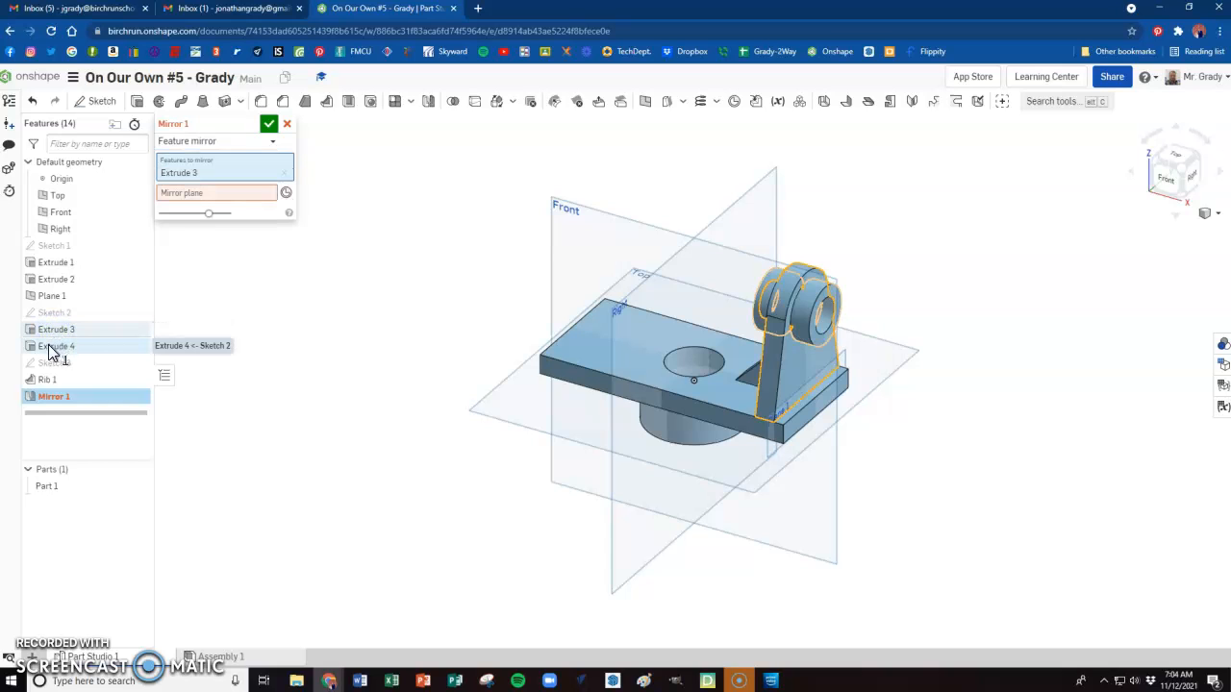
left_click(50, 348)
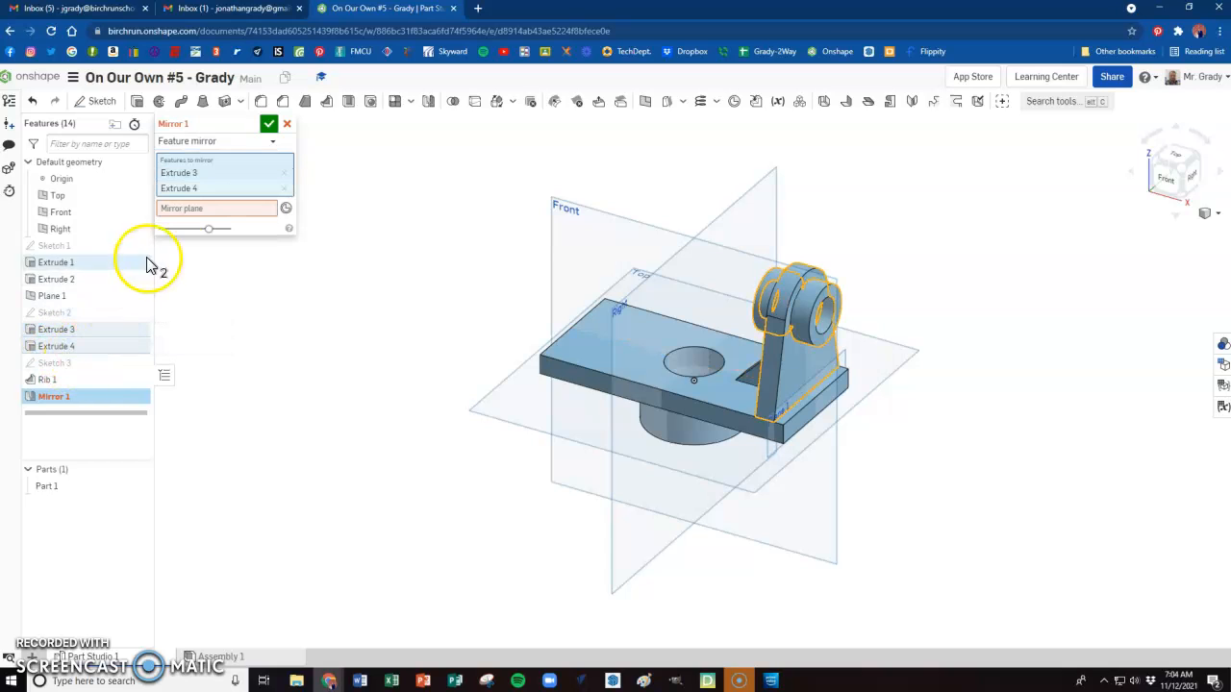
left_click(211, 208)
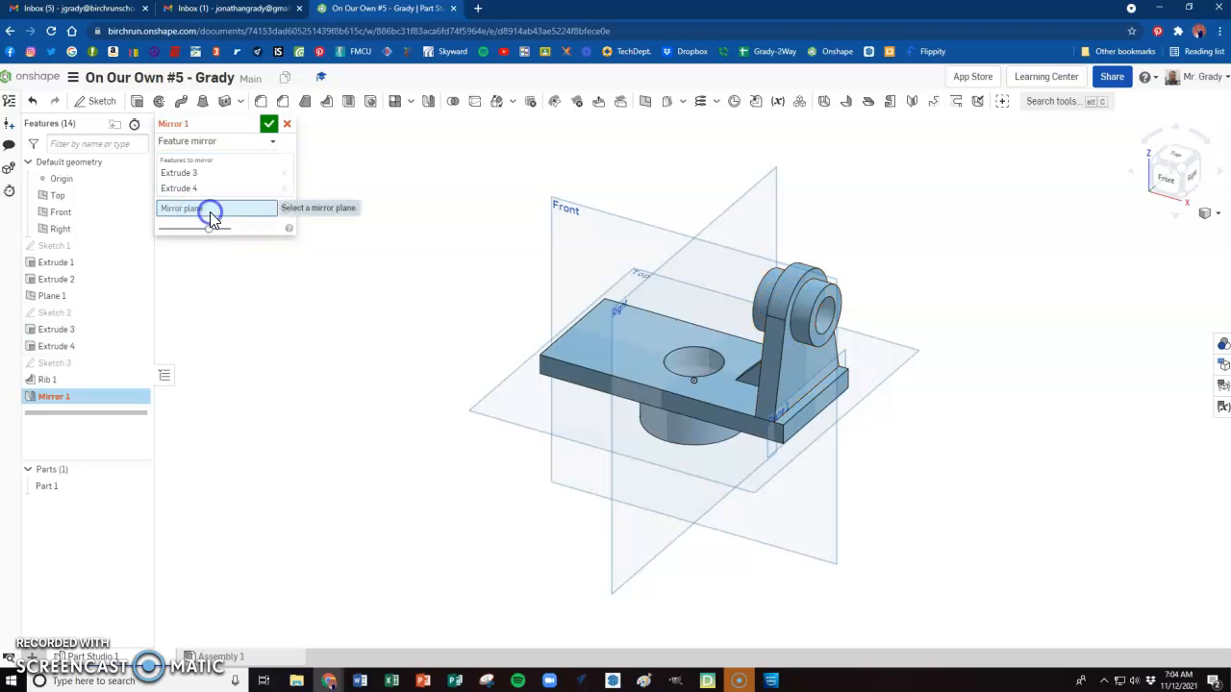
left_click(776, 201)
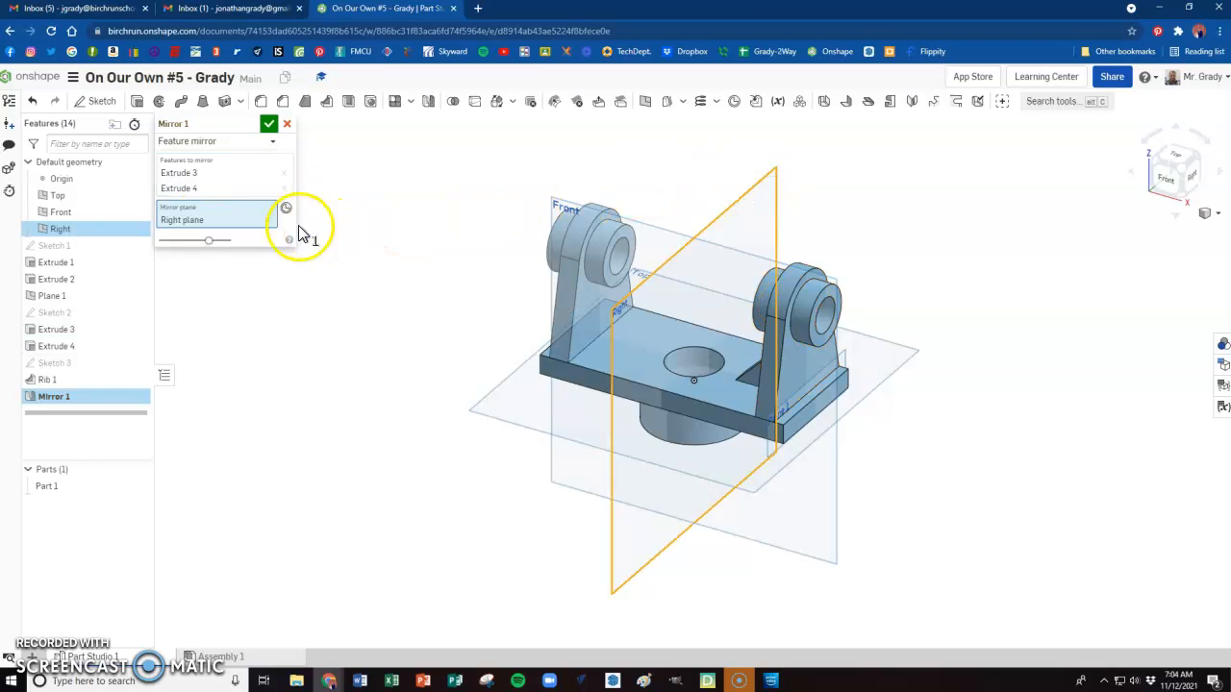
Add Rib 1 to the features being mirrored and finish the mirror.
left_click(216, 177)
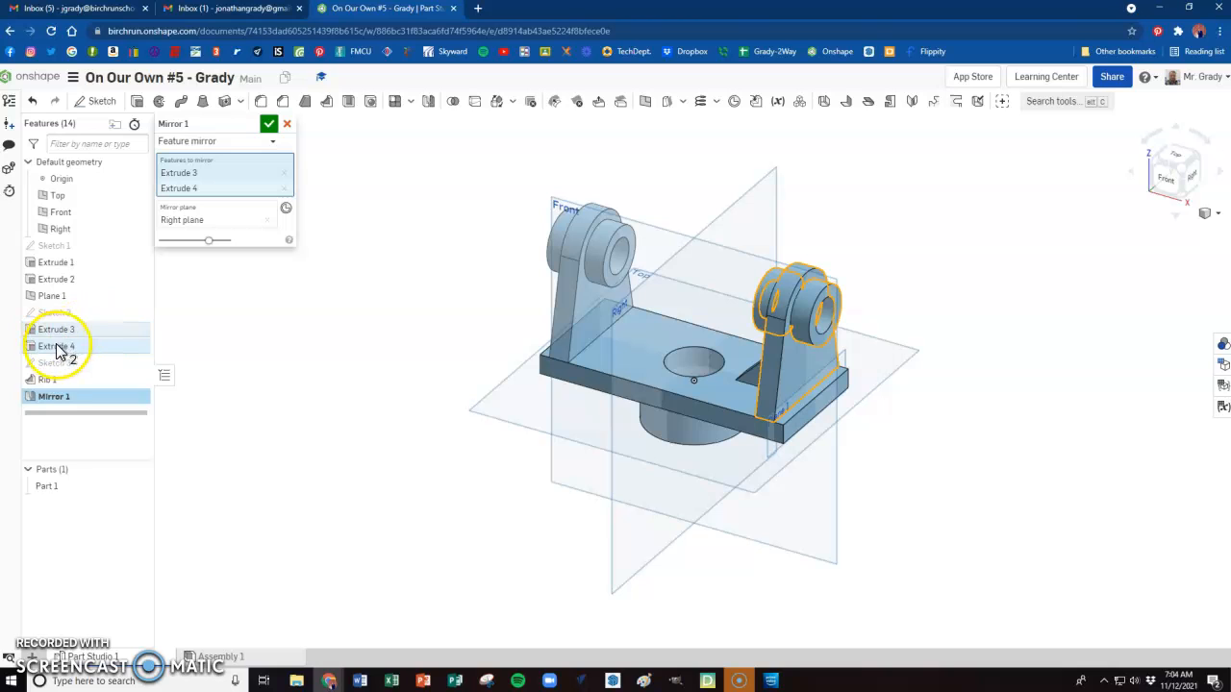
left_click(48, 380)
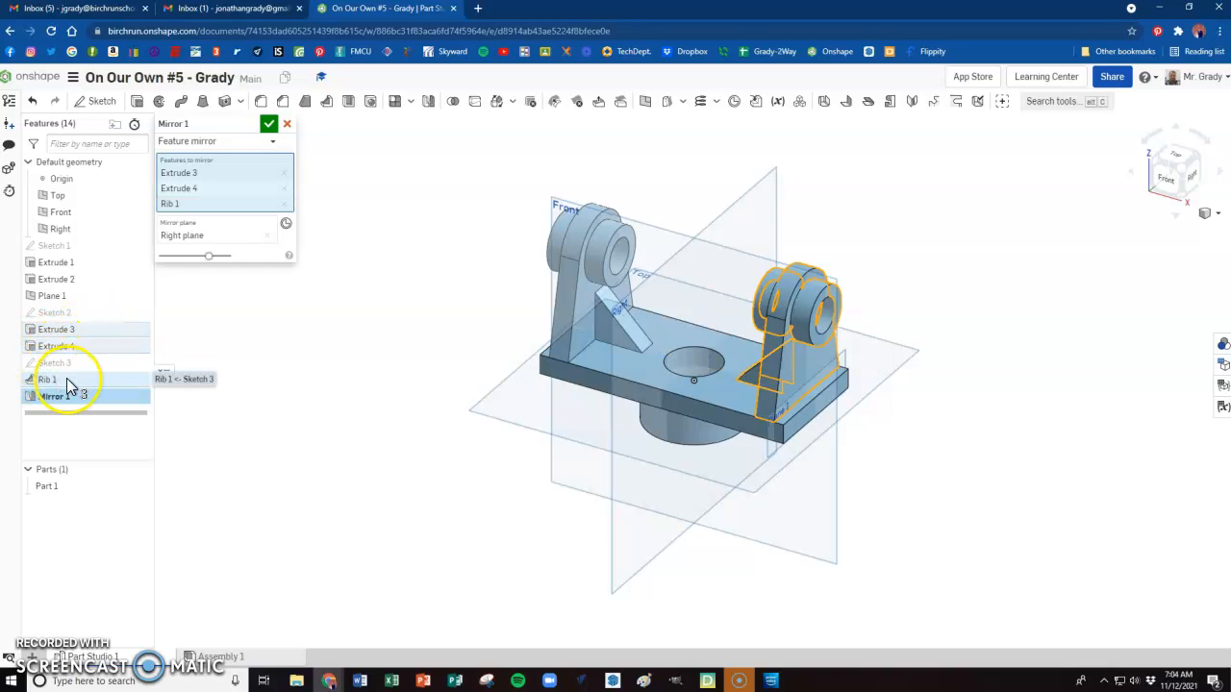
left_click(268, 123)
right_click_drag(330, 302, 347, 335)
Rename Part 1 as "Assignment #5".
left_click(71, 483)
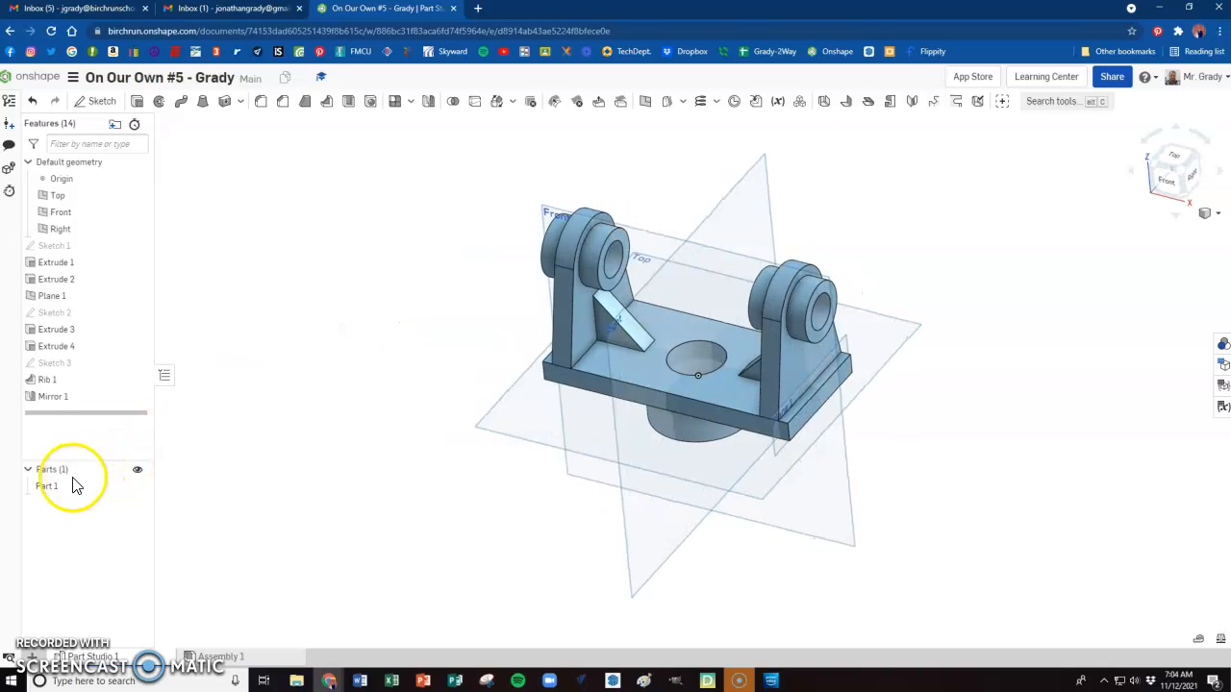
right_click(44, 487)
left_click(77, 290)
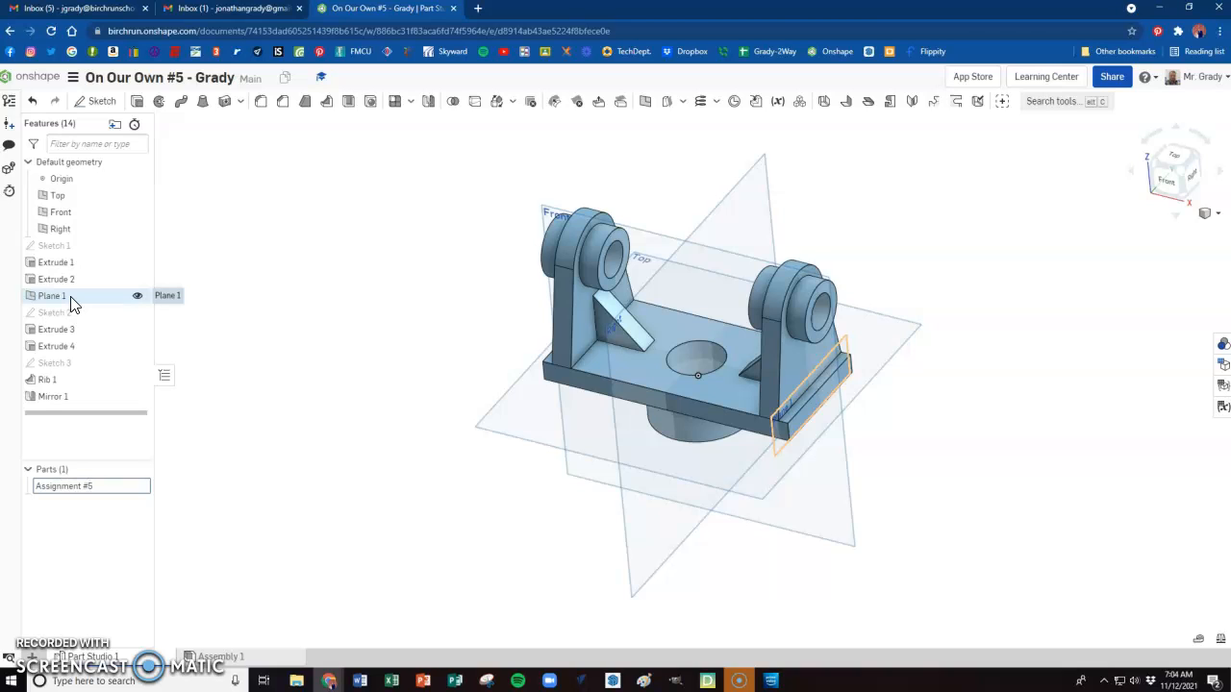
Check the required material in the Assignment #5 instructions in Google Classroom and return to the Onshape part.
right_click(90, 489)
key("alt+Tab")
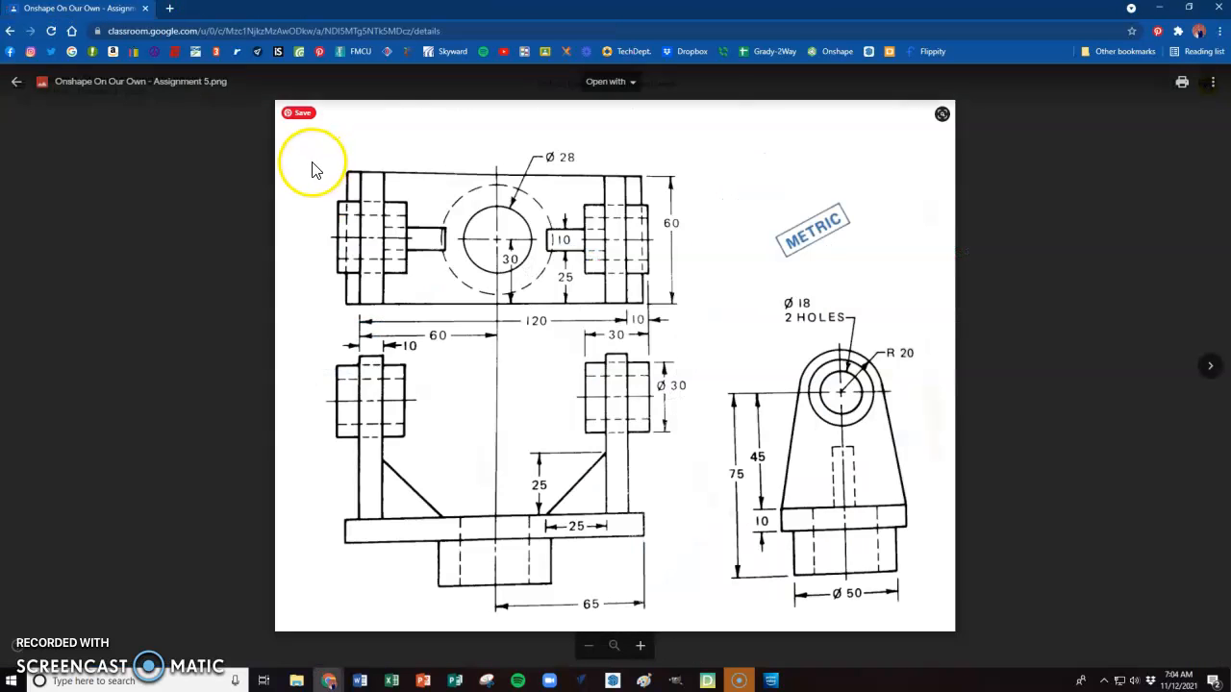
left_click(223, 267)
left_click(489, 417)
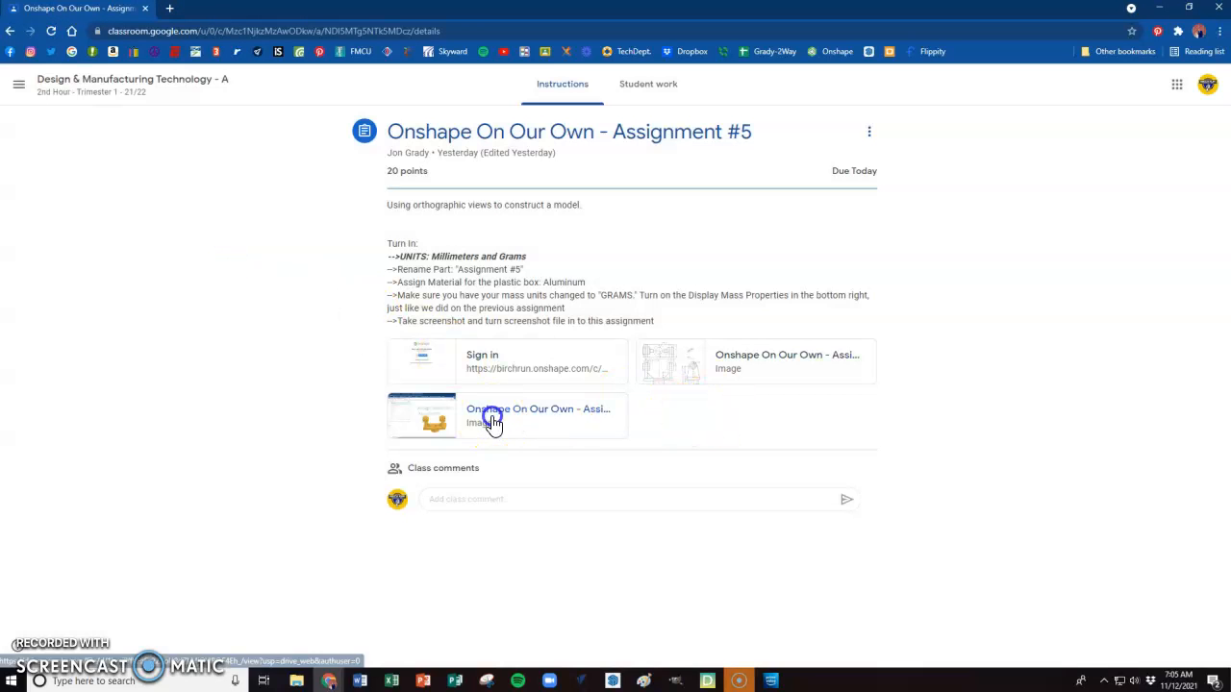
key("alt+Tab")
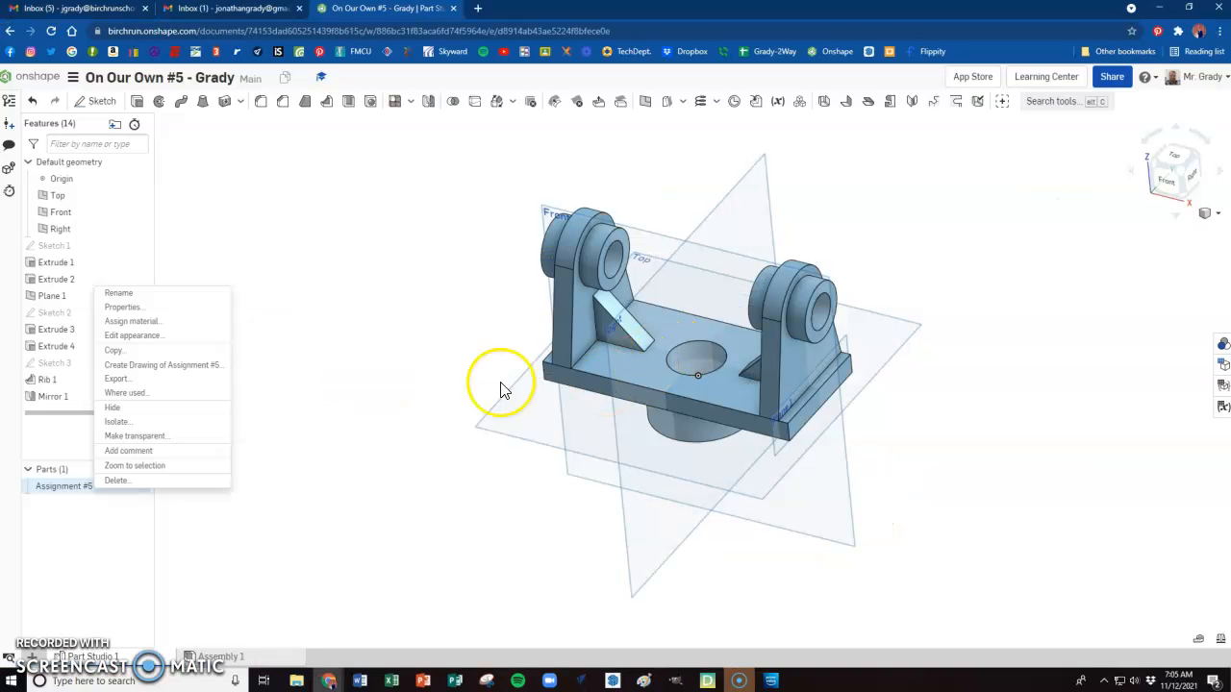
Assign Aluminum from the Onshape Material Library to the Assignment #5 part.
left_click(125, 320)
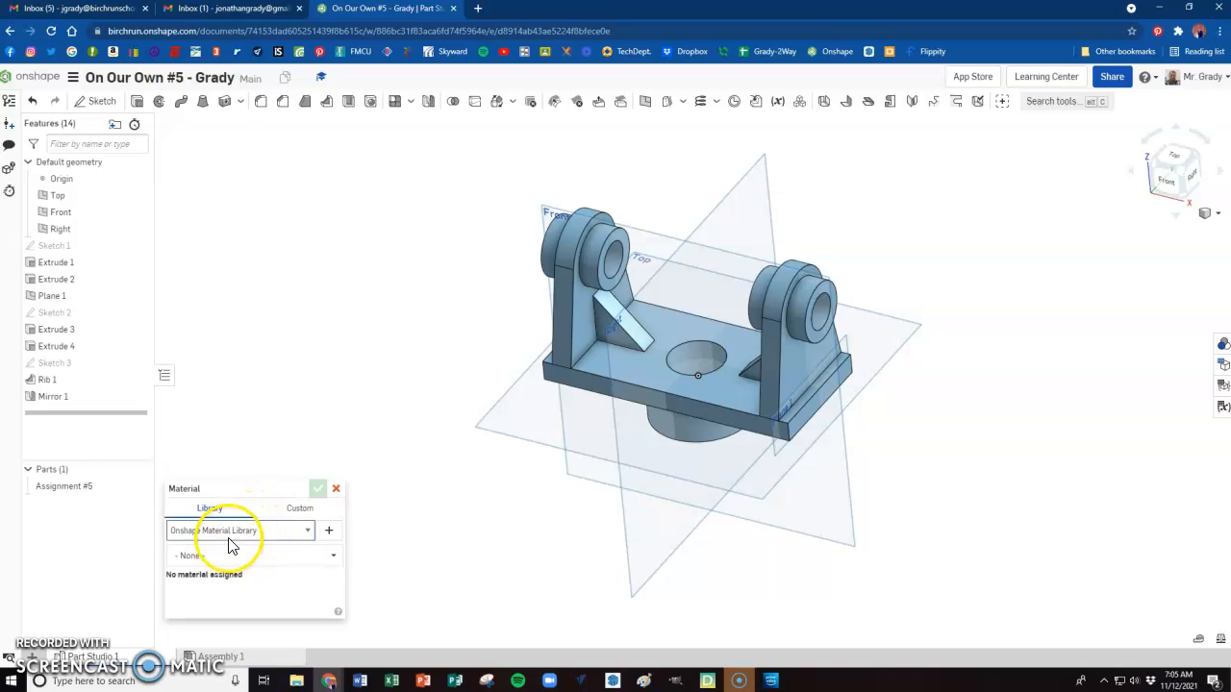
left_click(220, 558)
type("alumin")
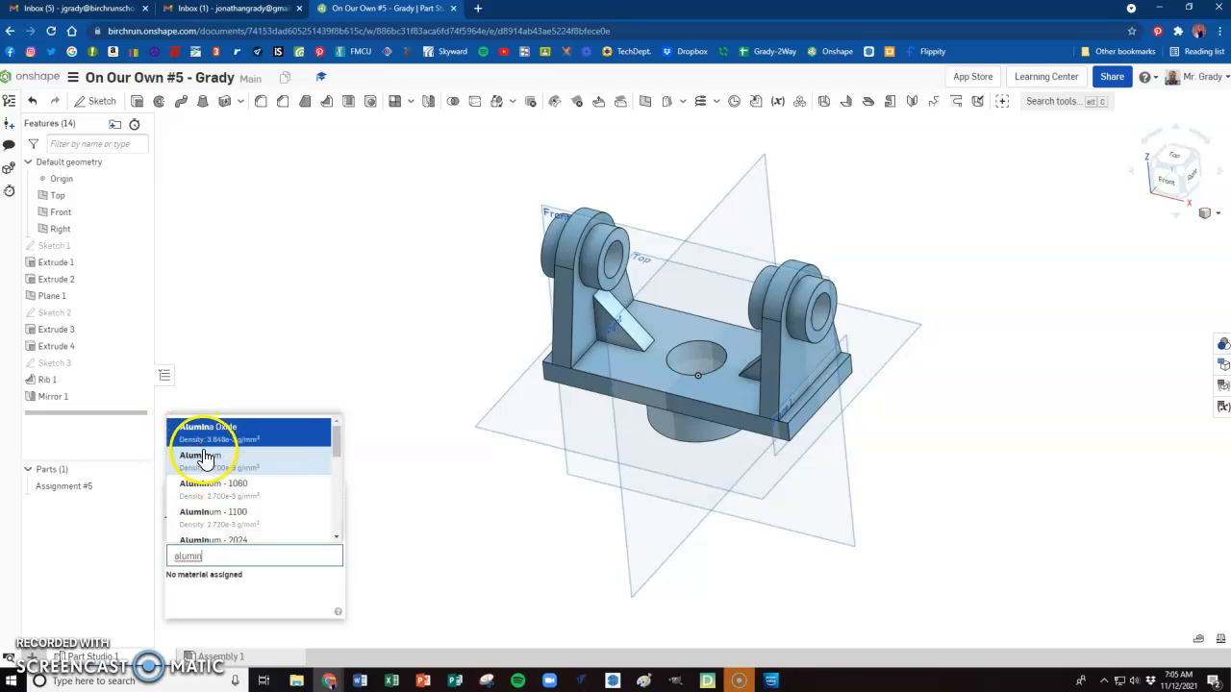
left_click(201, 455)
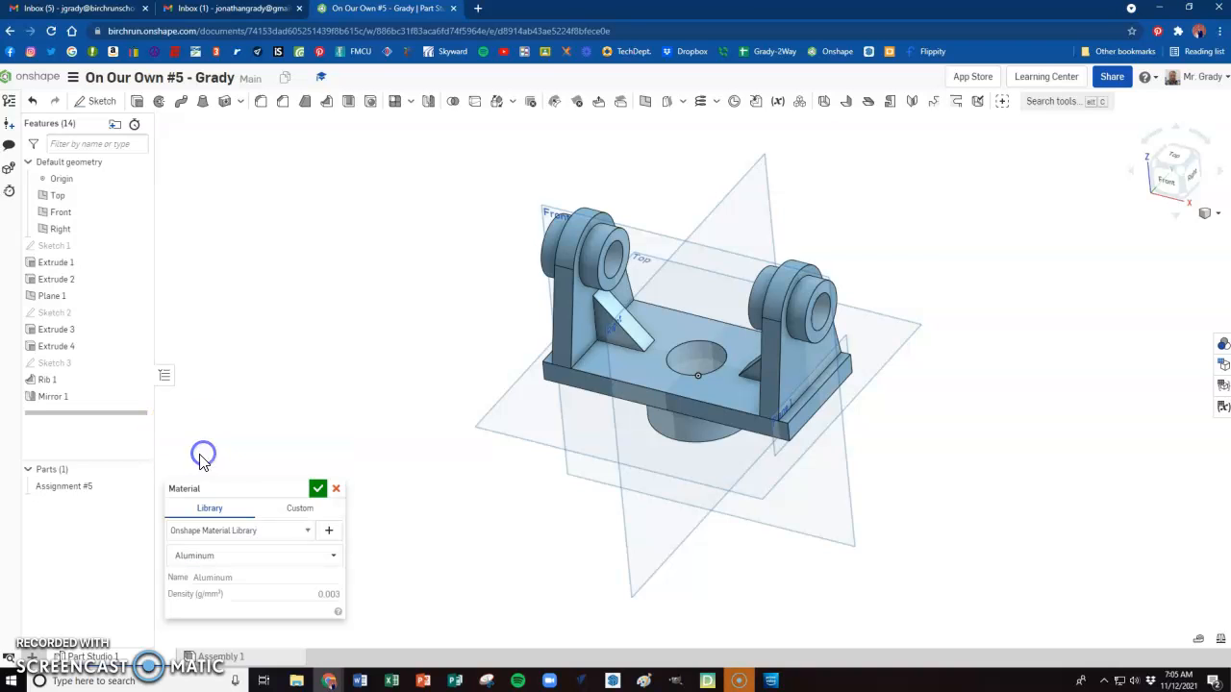
left_click(316, 493)
Display the mass properties of the Assignment #5 part.
left_click(95, 485)
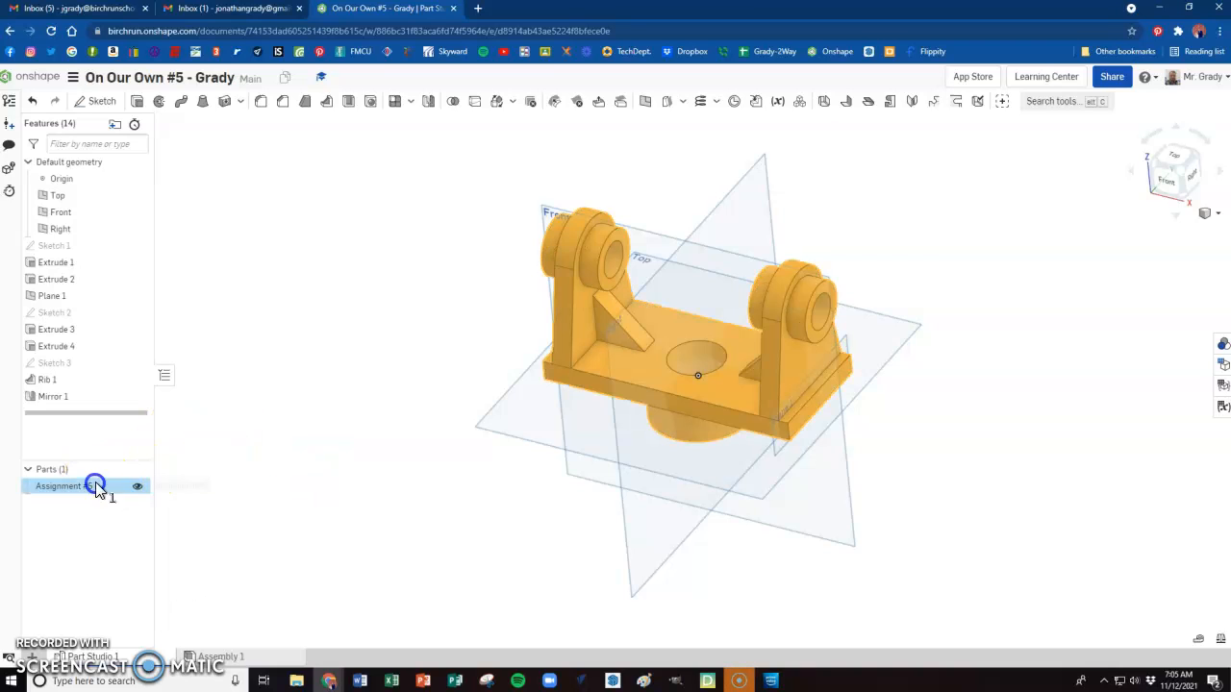
left_click(1220, 639)
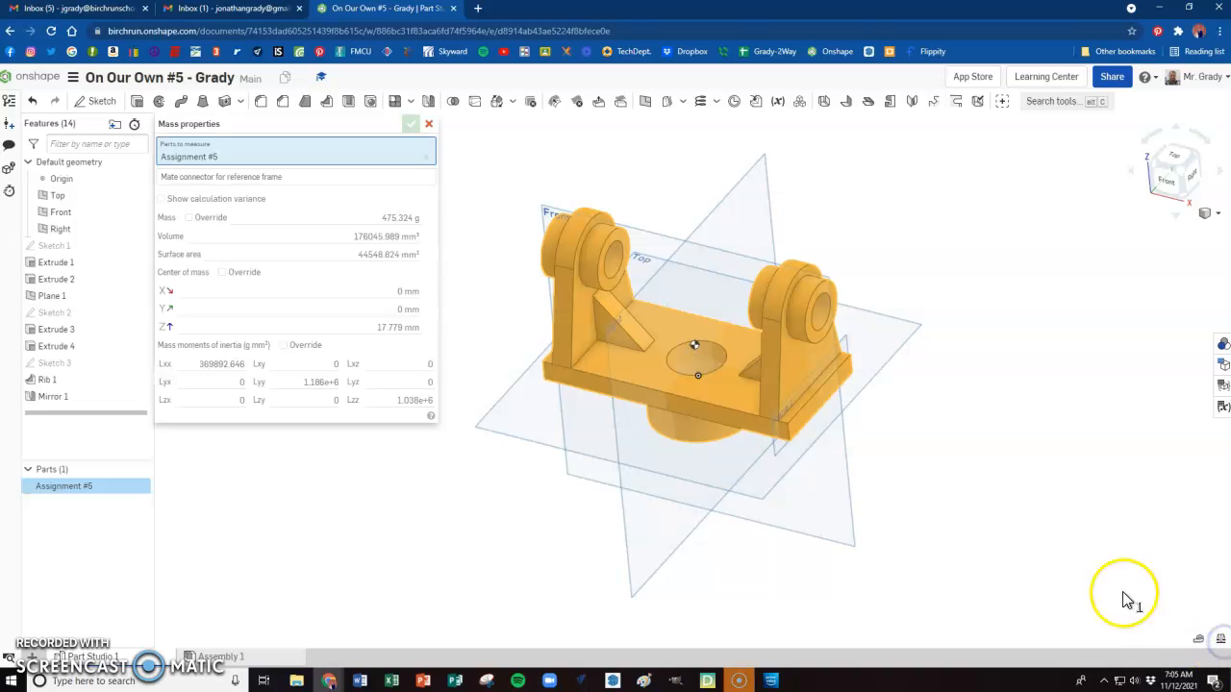